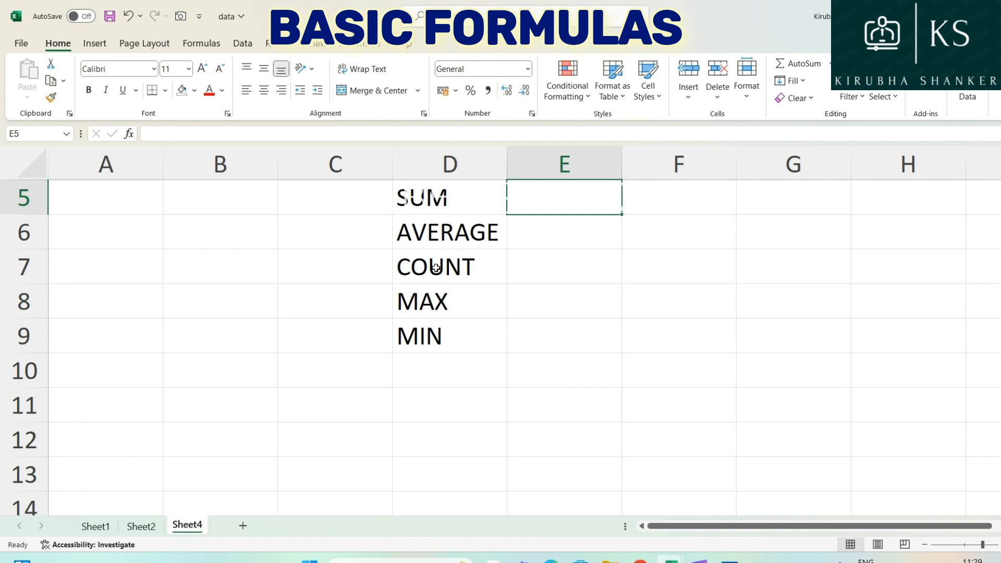
Review the basic function names in D5:D9 of Sheet4 and the monthly section table on Sheet2
left_click(443, 297)
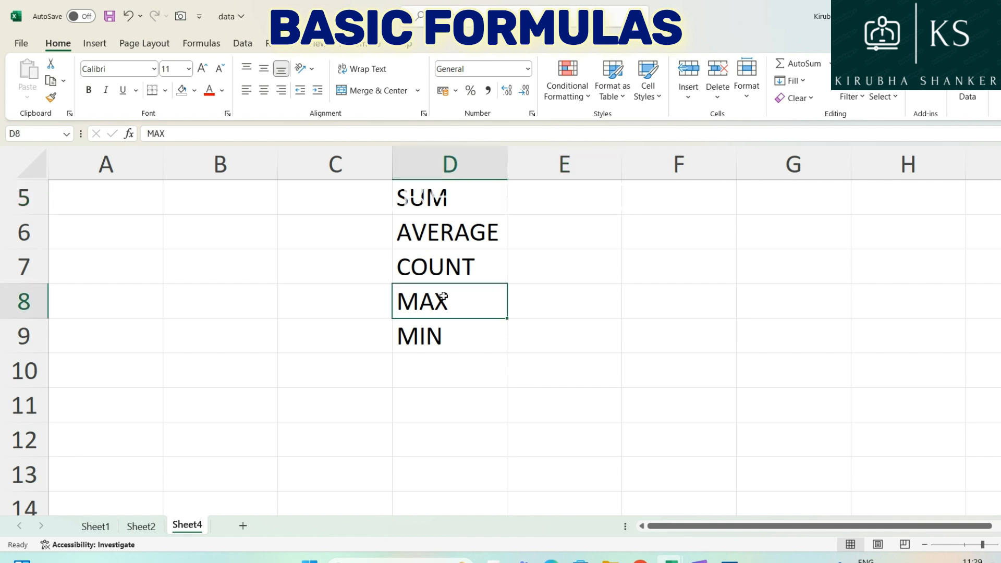
left_click(438, 338)
left_click_drag(440, 203, 419, 340)
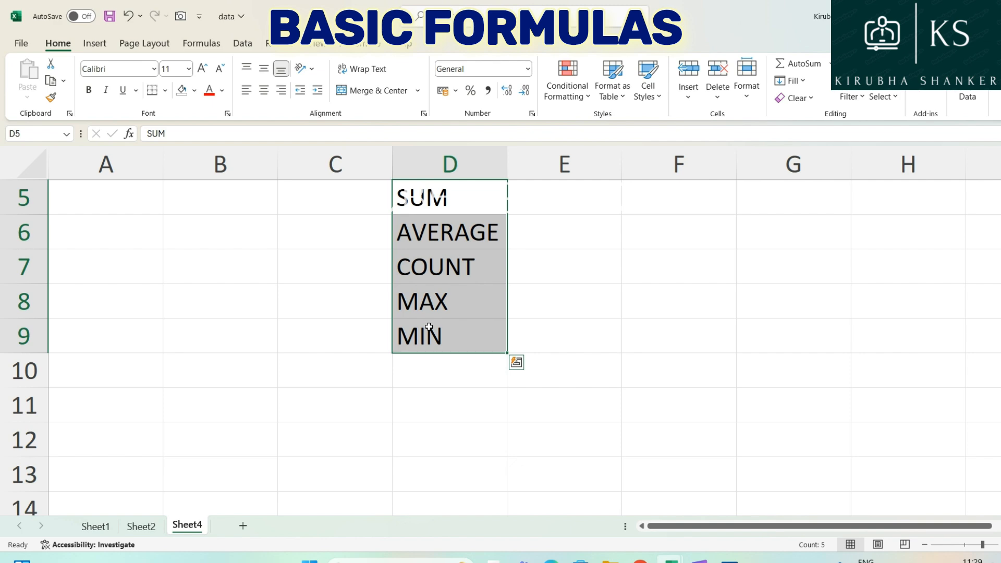
left_click(149, 526)
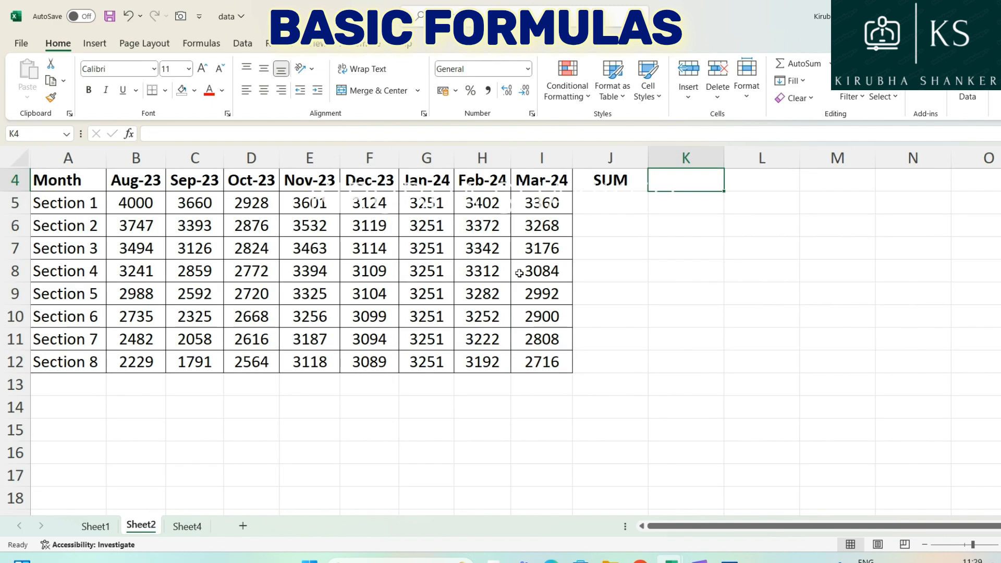
left_click(628, 205)
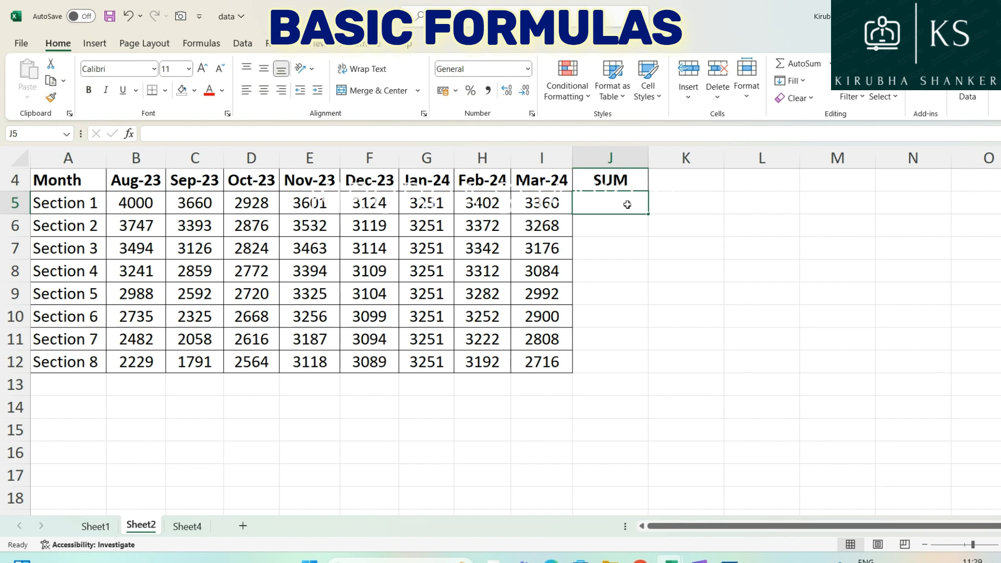
left_click_drag(77, 180, 542, 361)
left_click(149, 180)
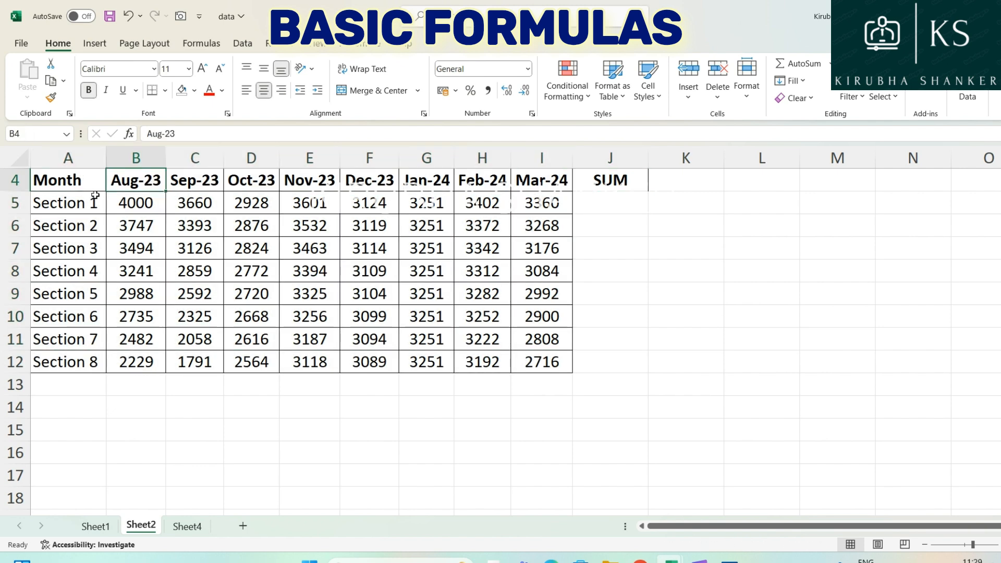
left_click(137, 203)
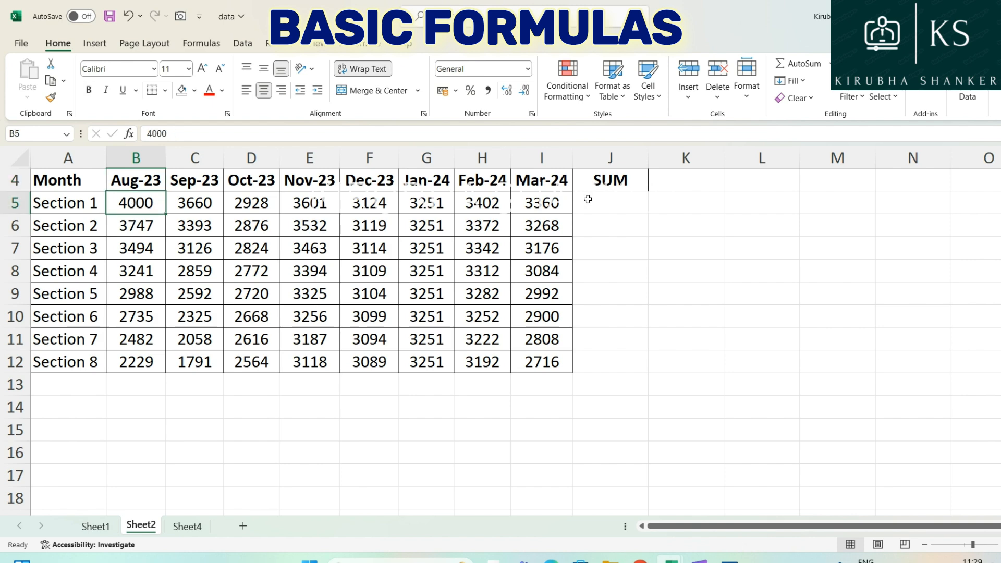
Add up Section 1's monthly values in J5 with the formula +B5+C5+D5+E5+F5+G5+H5+I5
left_click(585, 202)
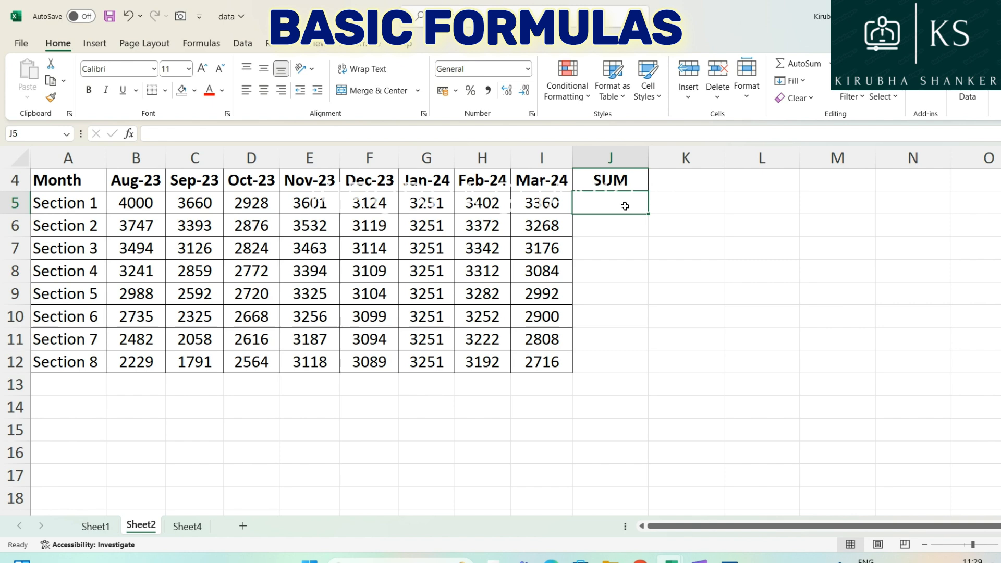
type("+")
left_click(138, 204)
type("+")
left_click(188, 202)
type("+")
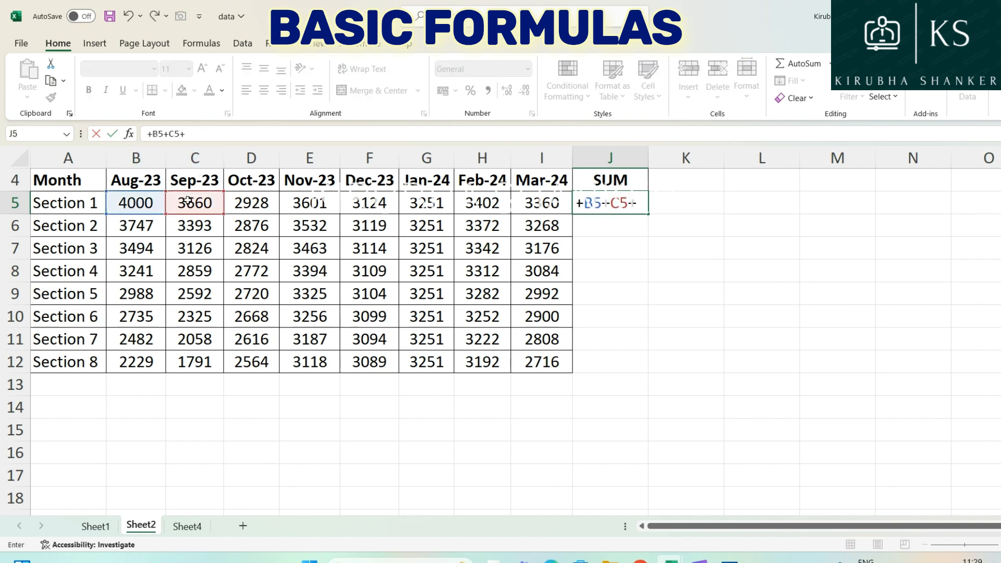
left_click(246, 208)
type("+")
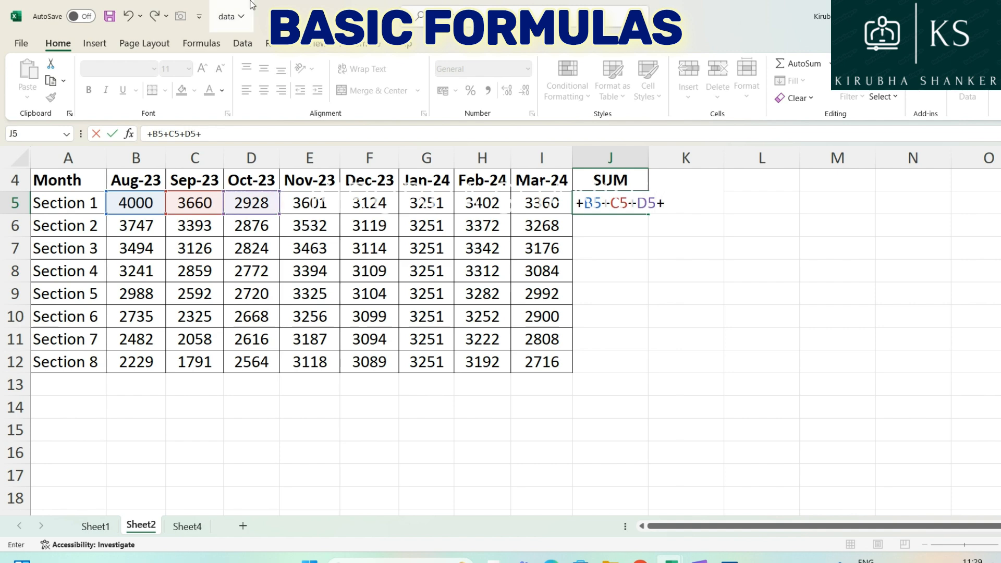
left_click(307, 200)
type("+")
left_click(359, 200)
type("+F5+")
left_click(427, 202)
type("+F5+G5+")
left_click(475, 210)
type("+F5+G5+H5+")
left_click(554, 208)
key("Return")
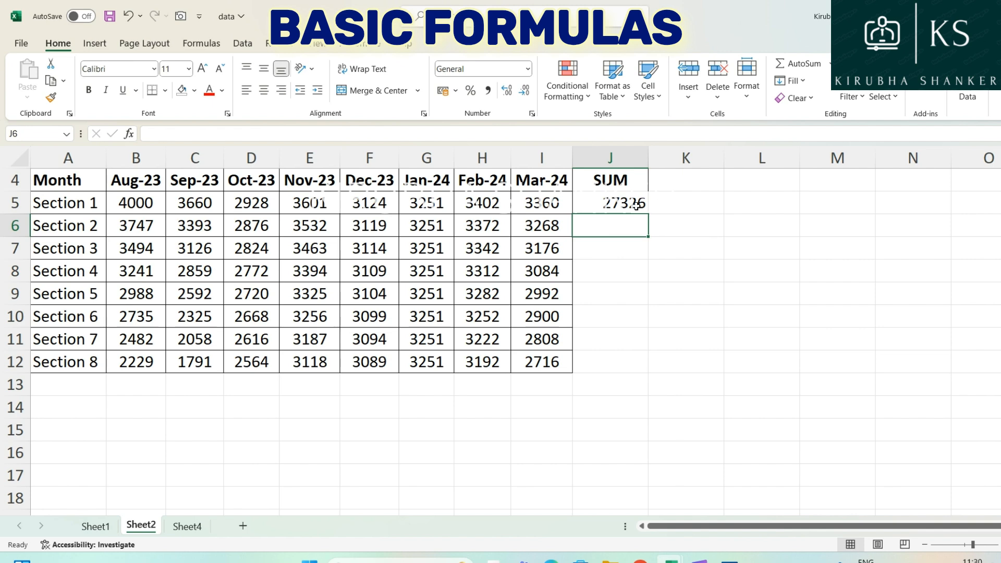
Move the cell-by-cell addition formula from J5 to K5, leaving J5 empty
left_click(665, 208)
left_click(635, 203)
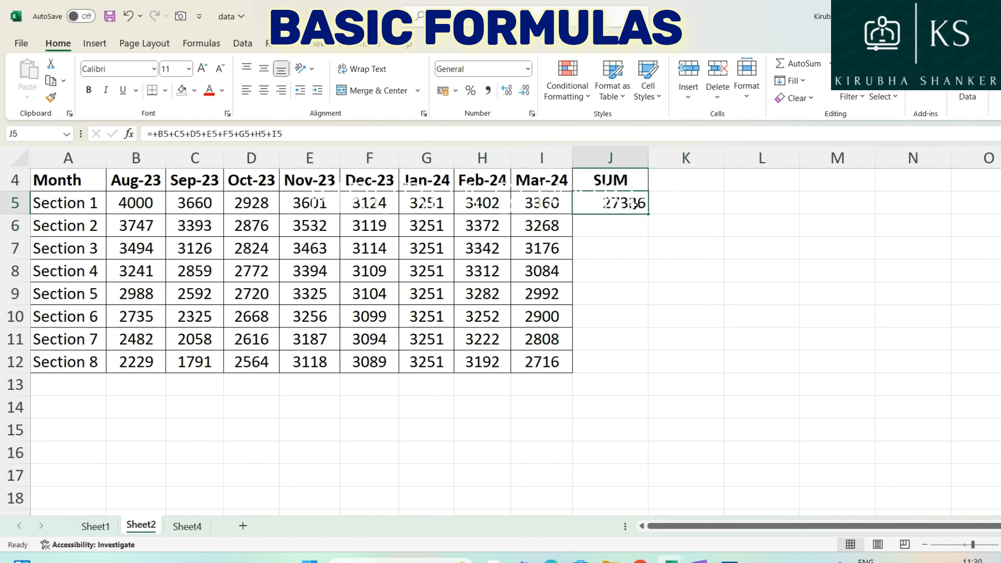
triple_click(245, 134)
key("ctrl+c")
key("BackSpace")
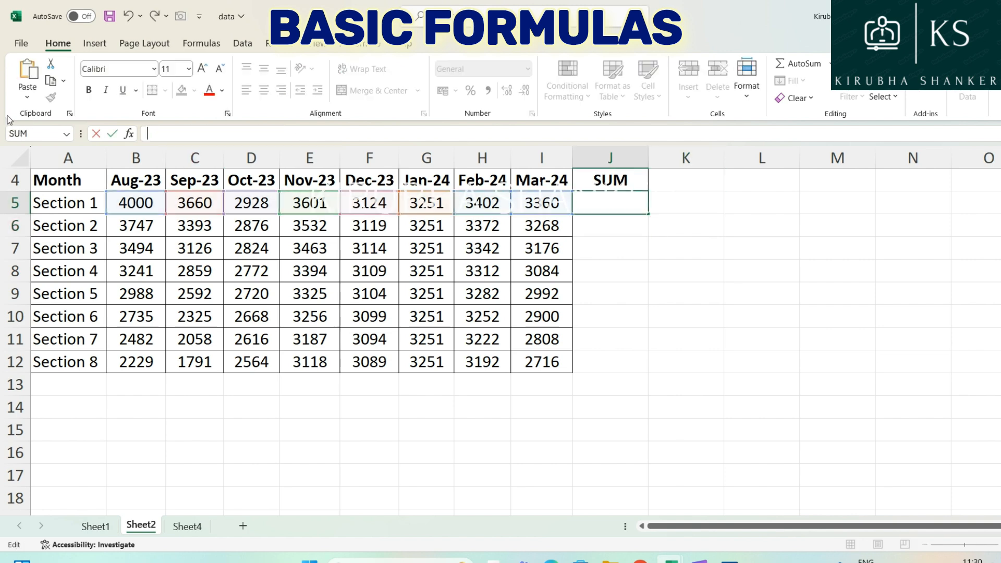
double_click(699, 206)
key("ctrl+v")
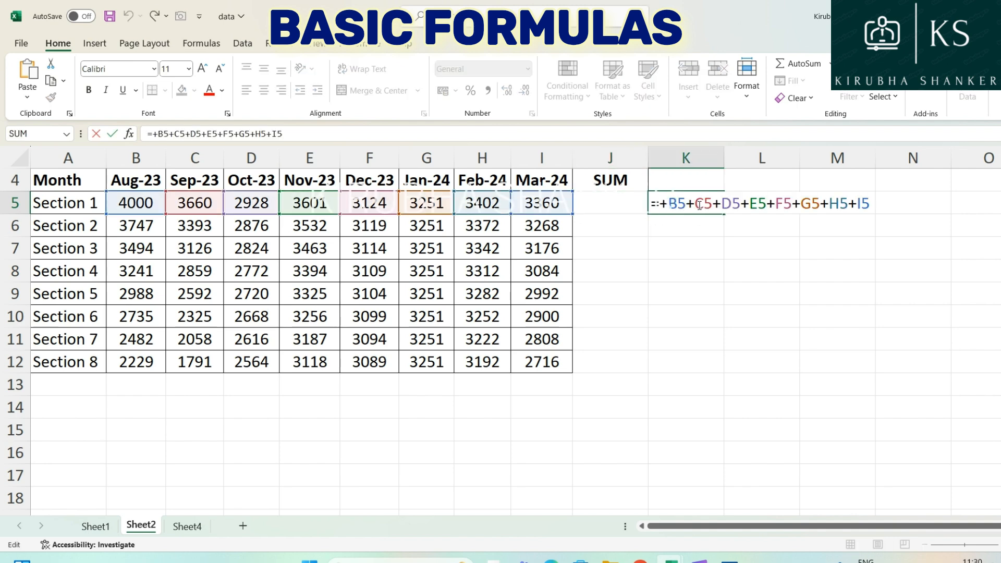
key("Return")
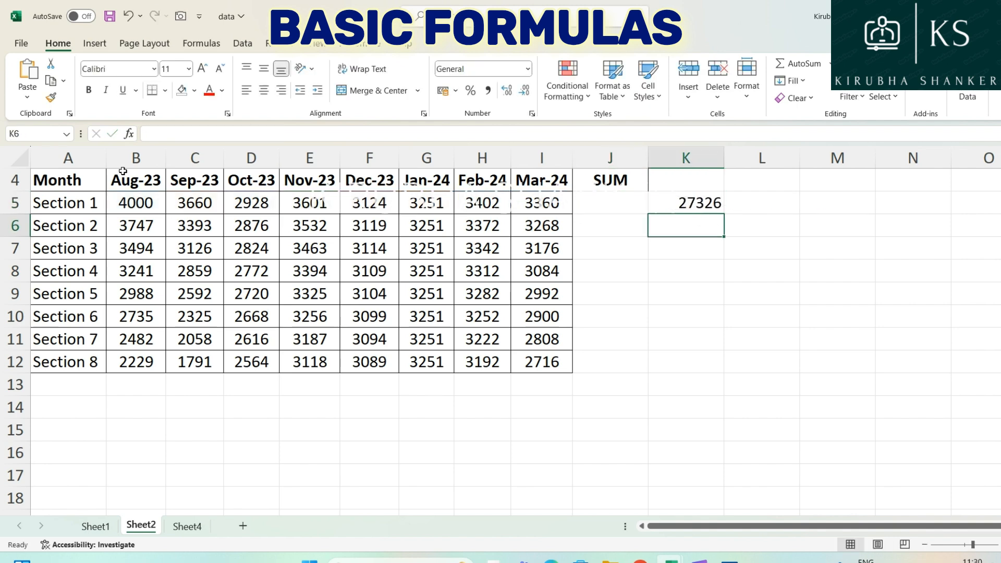
double_click(672, 203)
key("Escape")
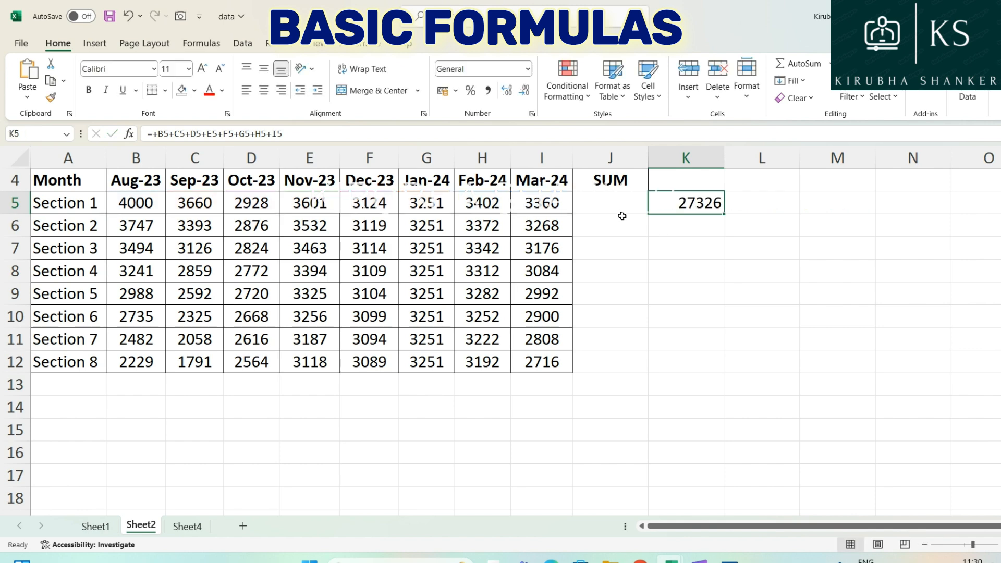
Total Section 1 in J5 with =SUM(B5:I5) and compare it with the addition formula in K5
left_click(619, 202)
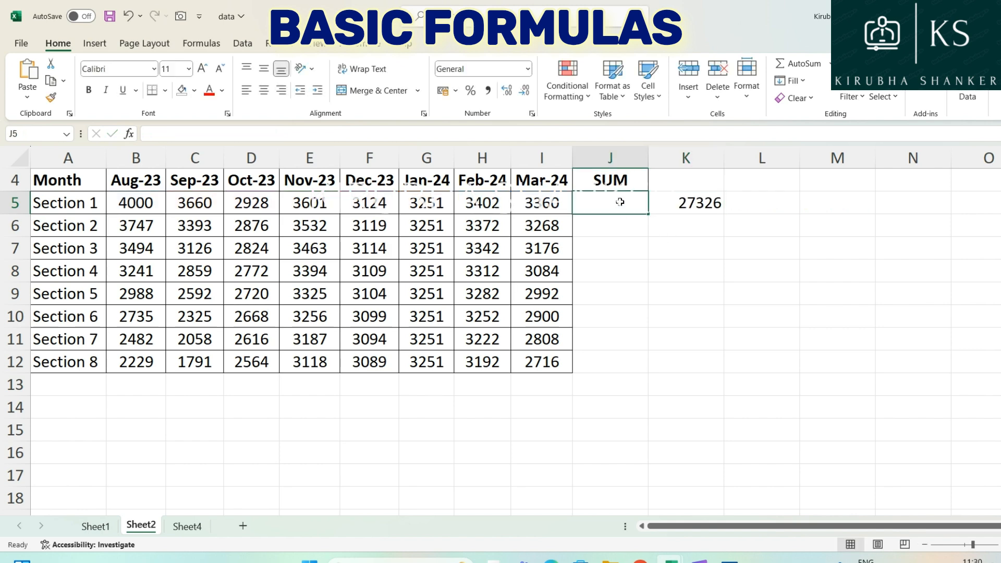
type("+")
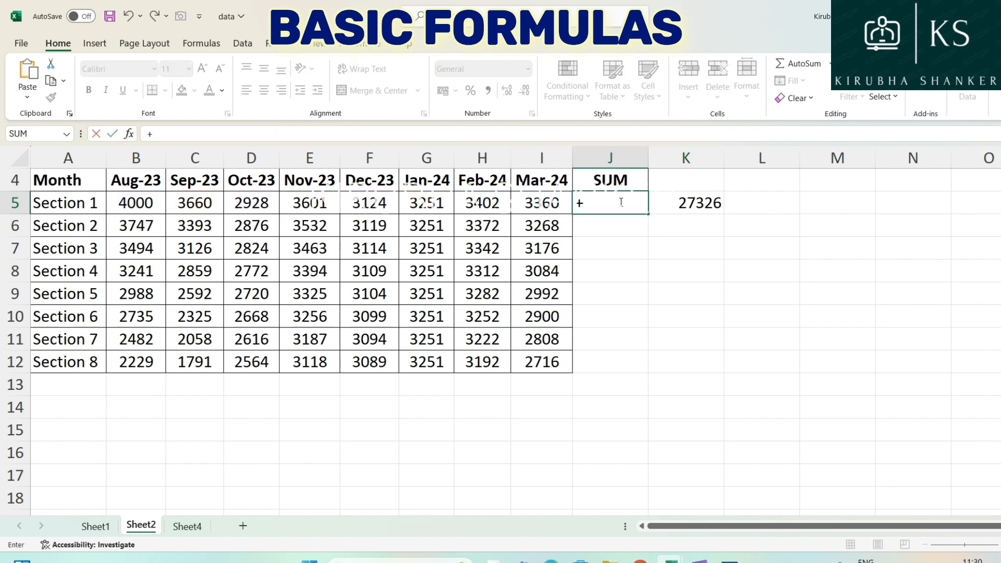
key("Escape")
type("=sum")
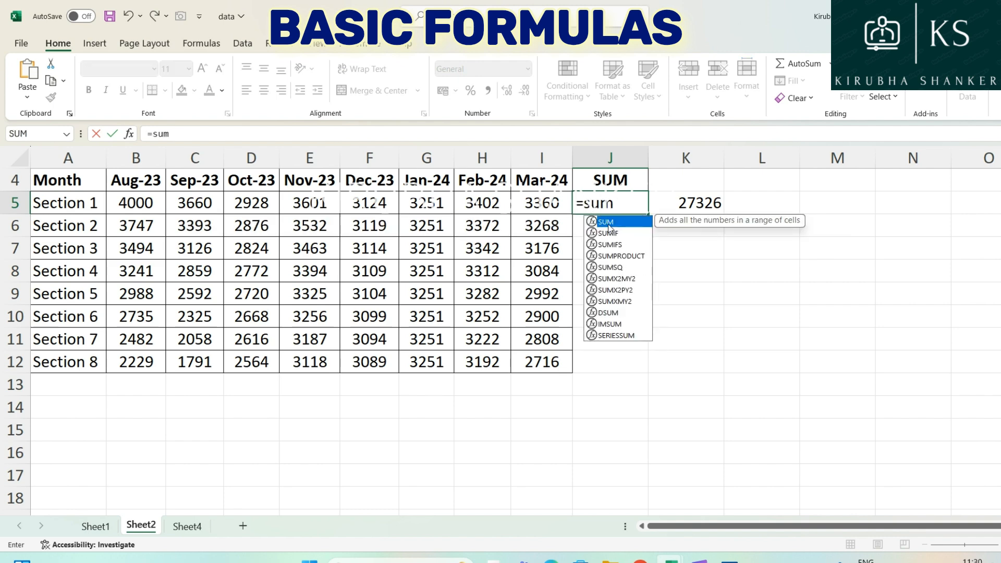
double_click(608, 225)
left_click_drag(553, 206, 120, 206)
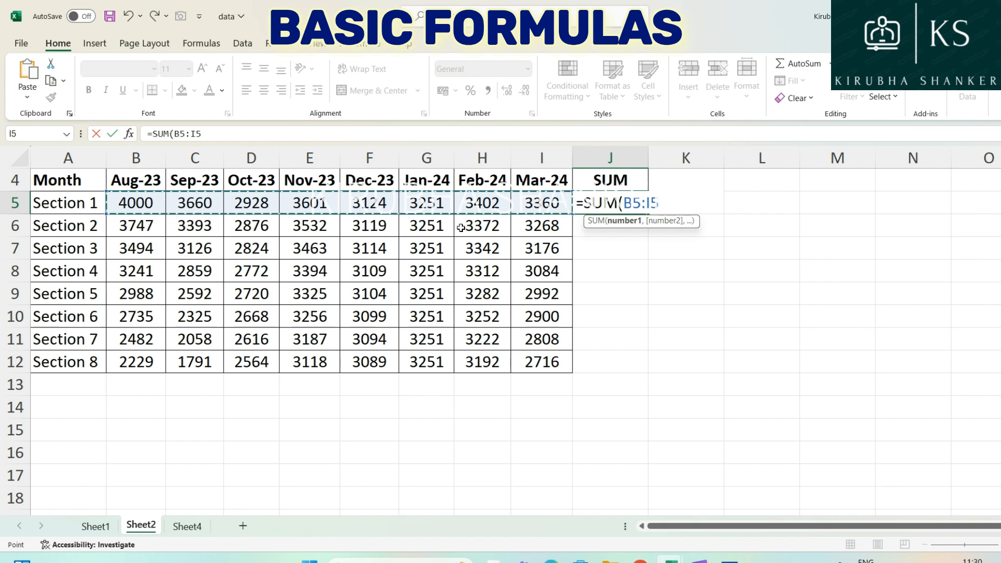
key("Return")
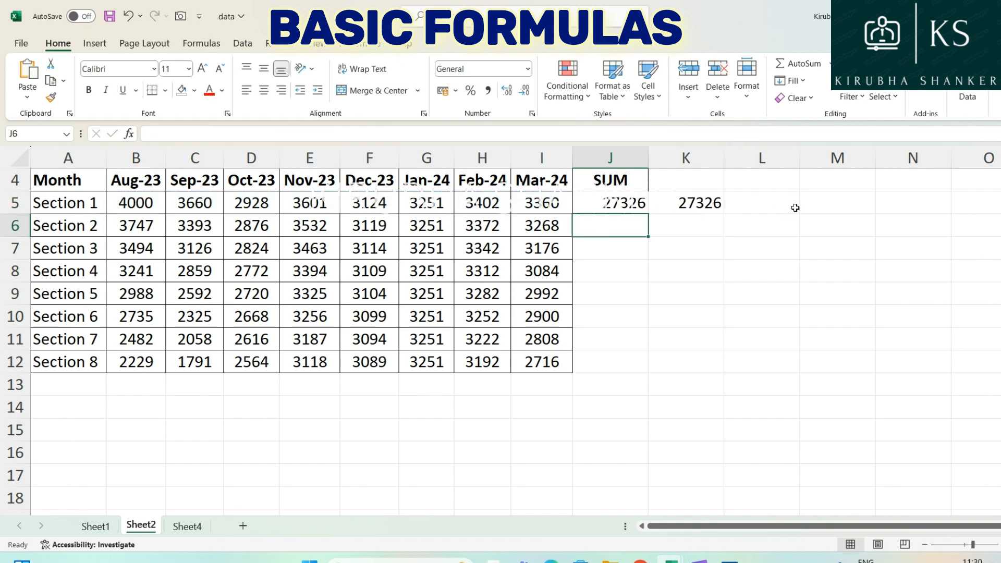
left_click(628, 204)
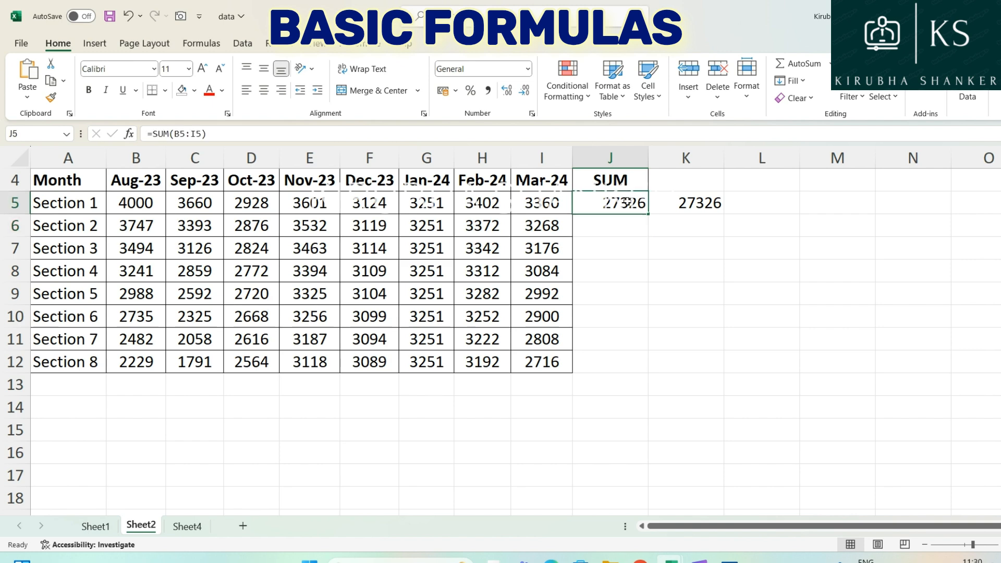
left_click(687, 204)
left_click_drag(599, 180, 670, 365)
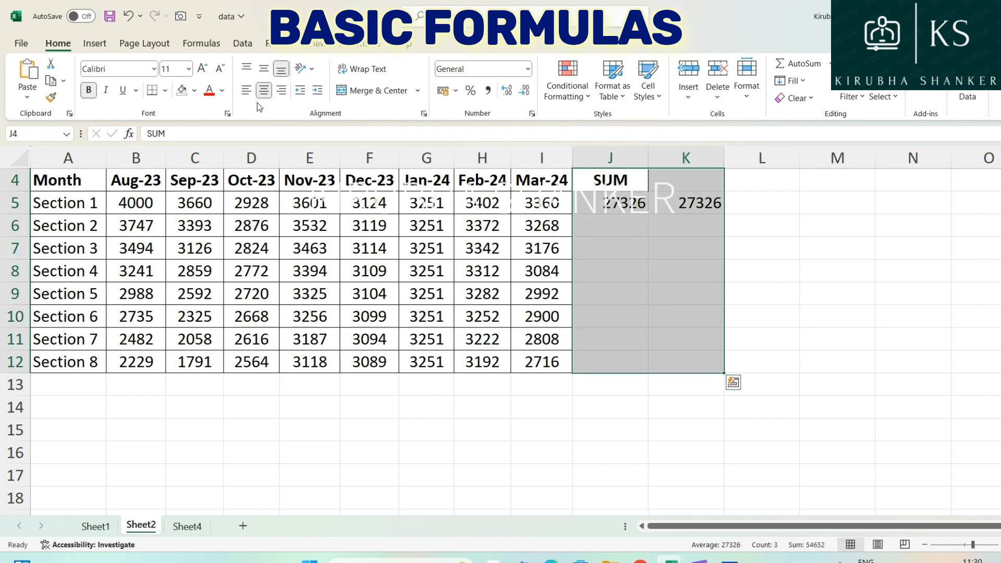
Total Section 2's monthly values in J6 with =SUM(B6:I6)
left_click(621, 243)
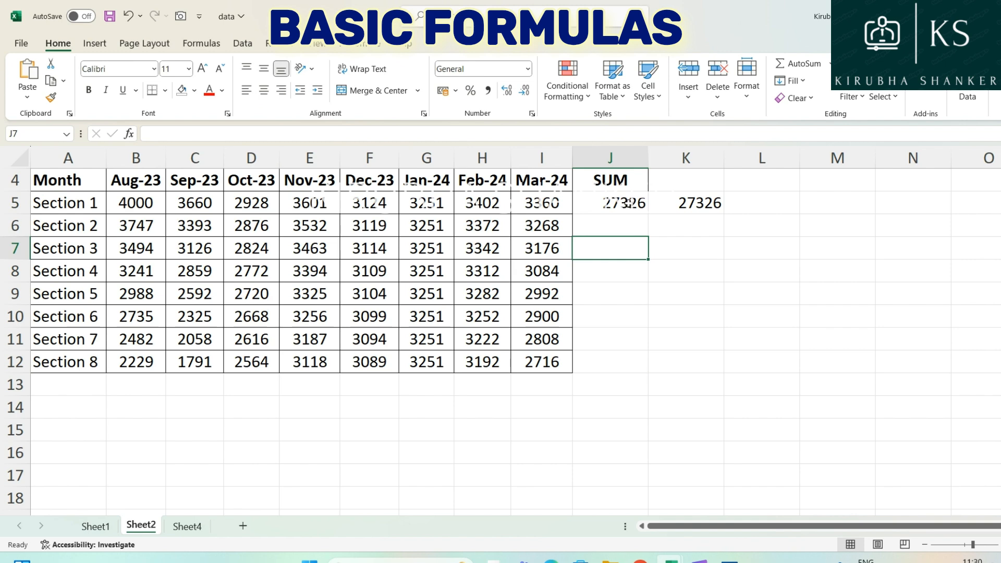
left_click(629, 204)
left_click(633, 220)
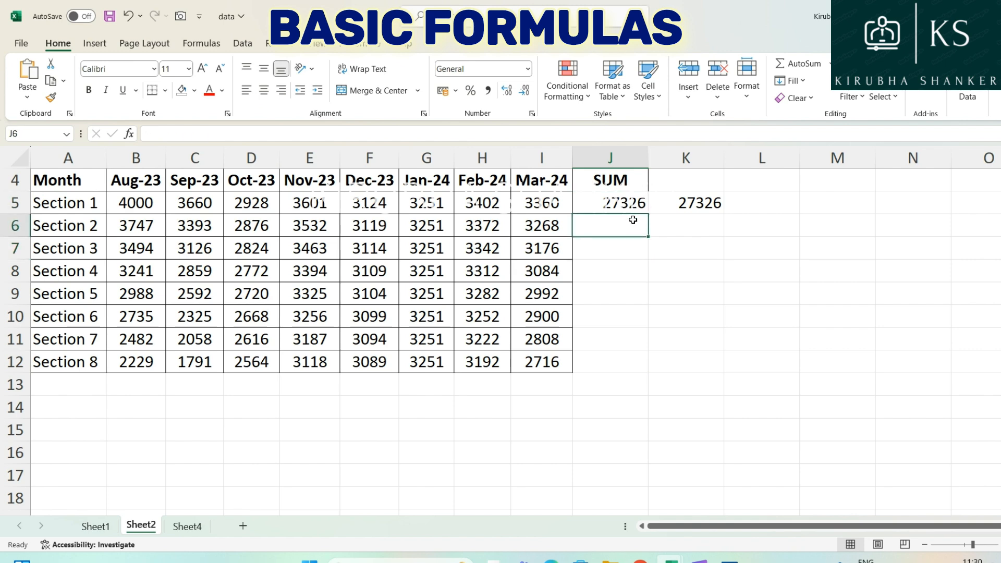
type("=sum")
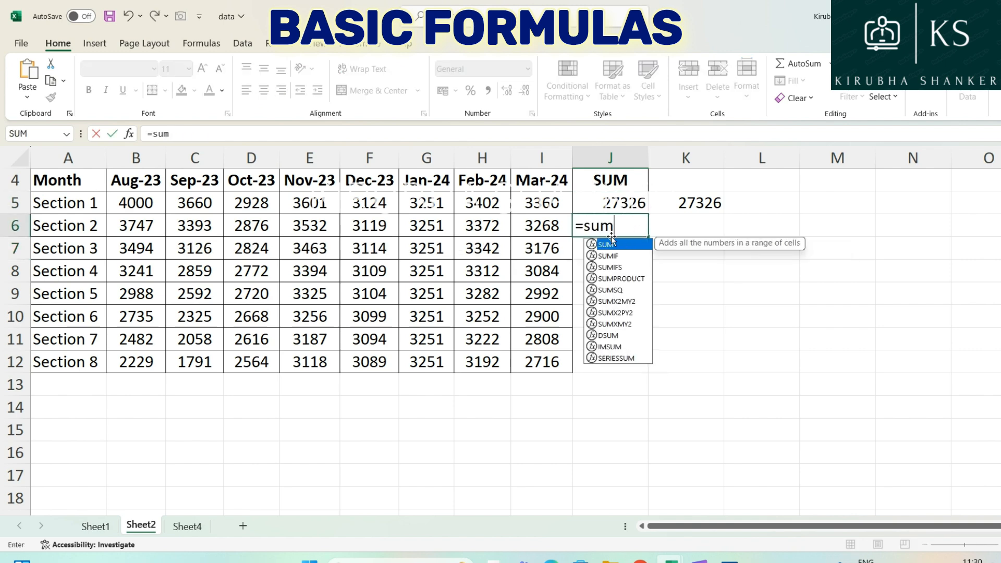
double_click(607, 245)
left_click_drag(541, 229, 134, 224)
key("Return")
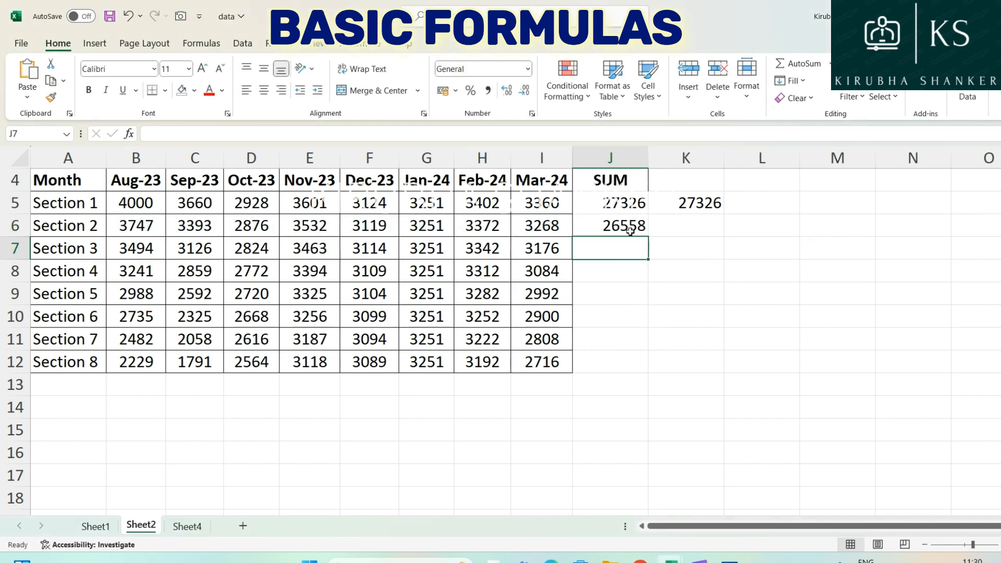
Fill the SUM formula from J6 down to J12 for the remaining sections
left_click(631, 211)
left_click(642, 227)
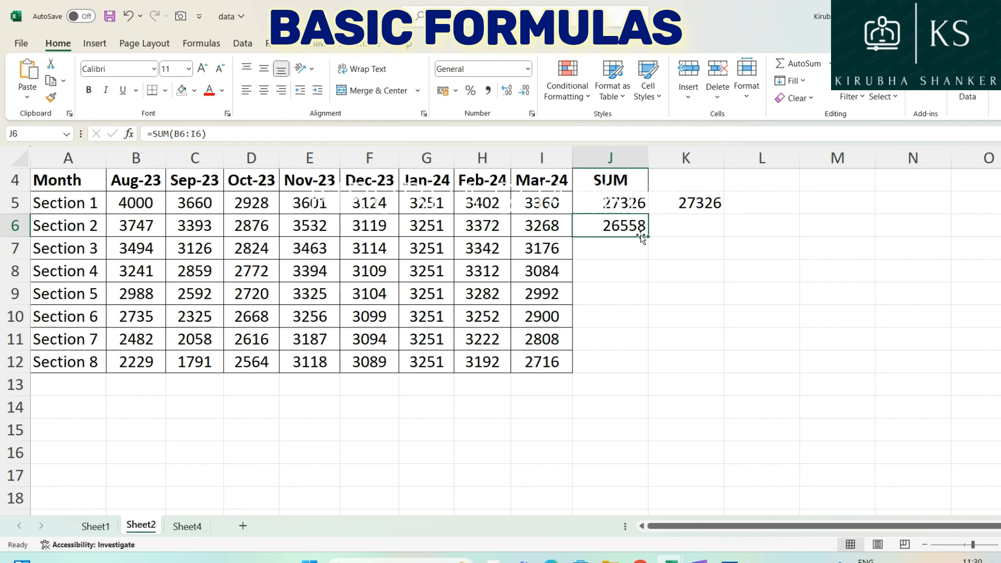
mouse_move(640, 230)
left_mouse_down()
mouse_move(637, 255)
mouse_move(637, 230)
mouse_move(646, 232)
left_mouse_up()
left_click(650, 240)
left_click_drag(648, 237, 633, 366)
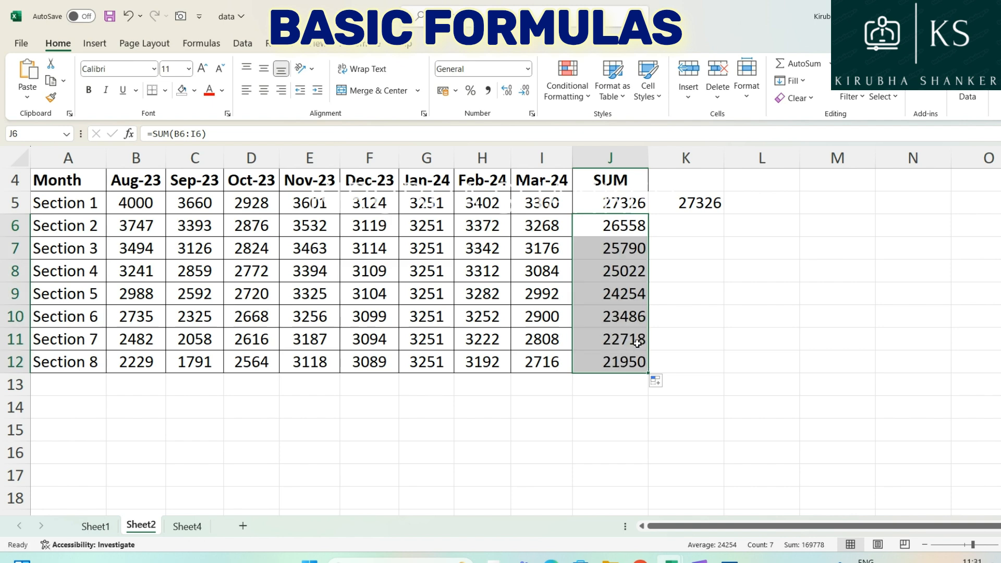
Center the contents of I4:J12 and apply borders around all of its cells
left_click_drag(607, 185, 541, 367)
left_click(263, 90)
left_click(264, 91)
left_click(164, 93)
left_click(175, 189)
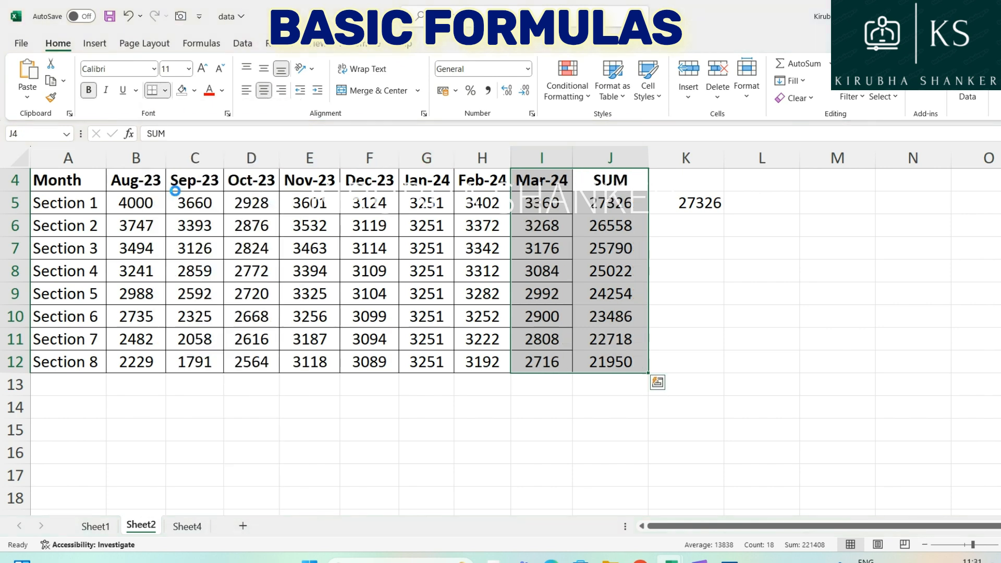
left_click(165, 93)
left_click(175, 228)
left_click(578, 209)
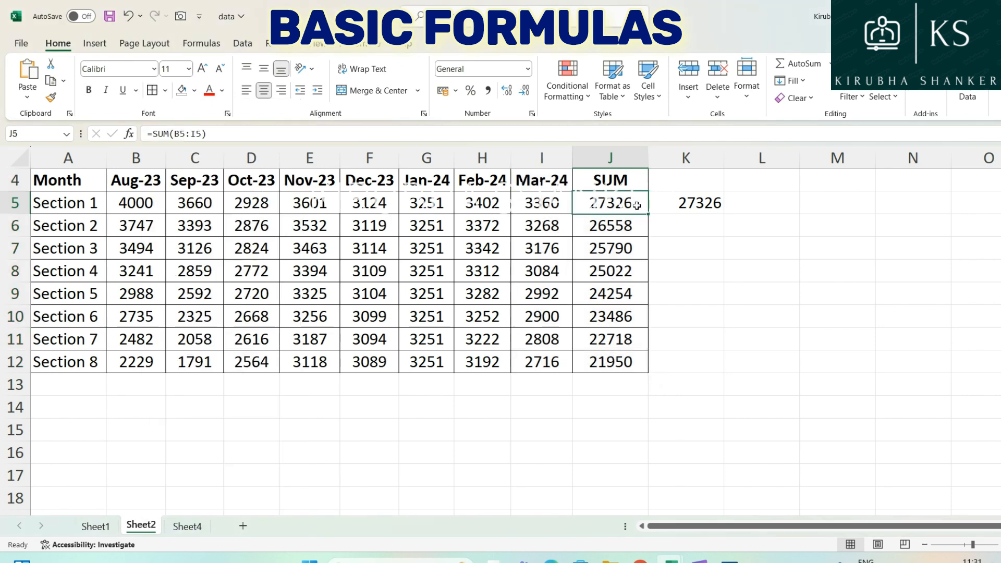
Use AutoSum in B13 to total the Aug-23 column with =SUM(B5:B12)
left_click(151, 389)
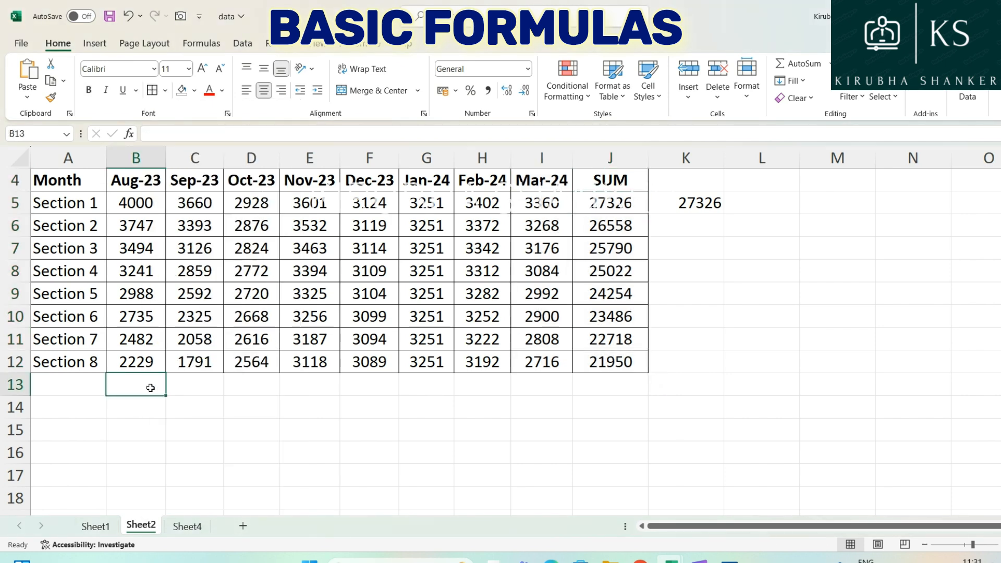
key("alt+equal")
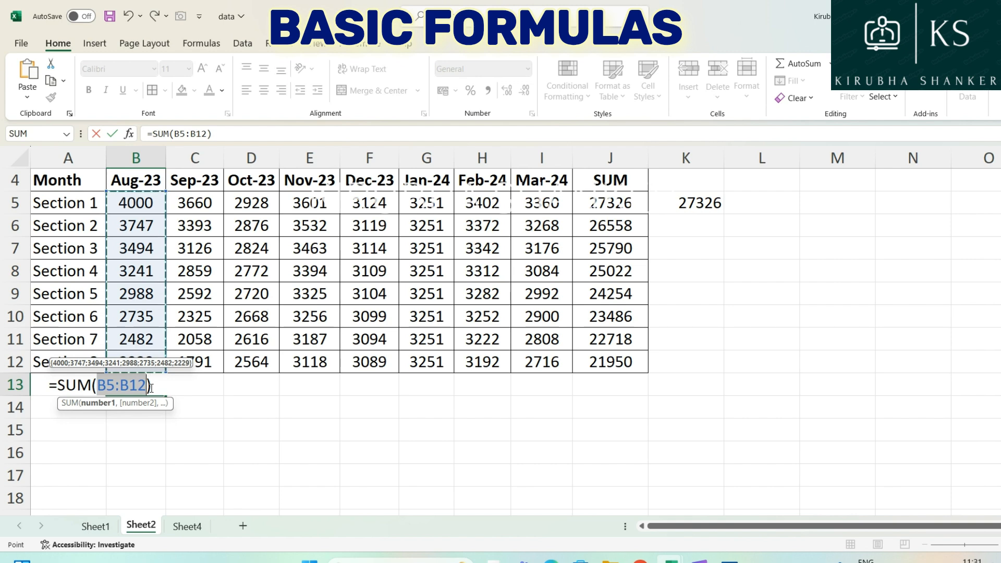
key("Return")
left_click(150, 386)
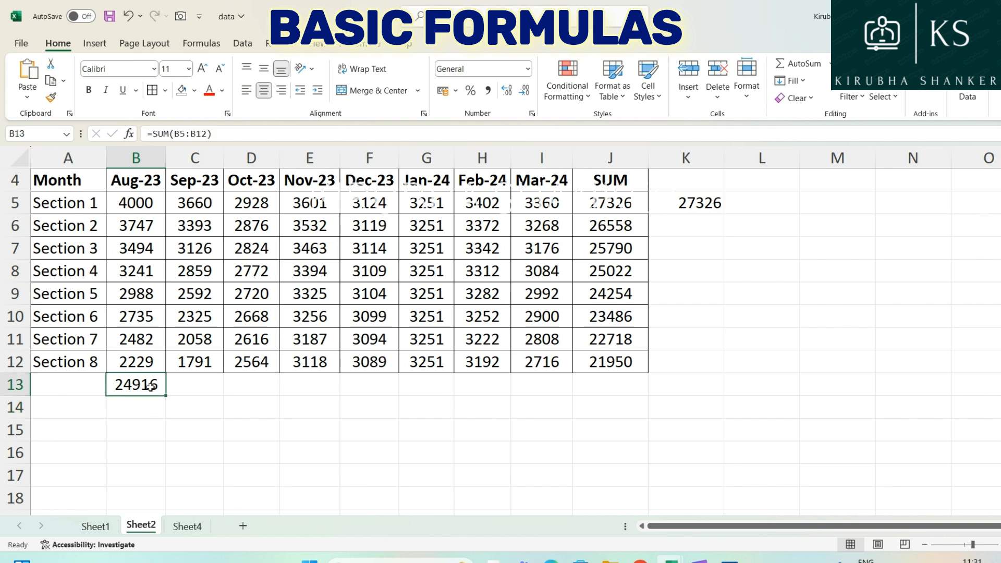
Label A13 as SUM and fill the Aug-23 total from B13 across to I13 for the remaining months
left_click(81, 387)
type("SUm")
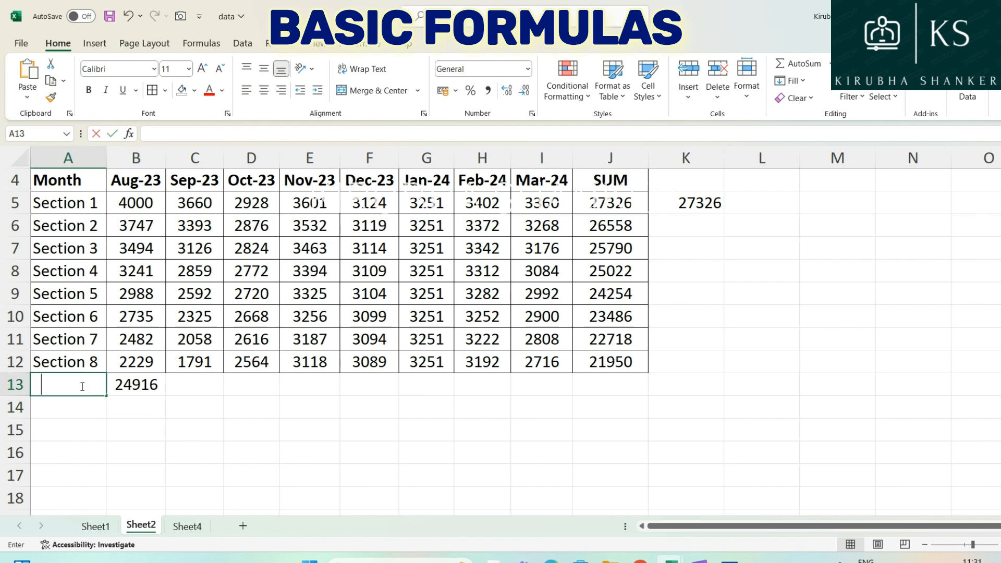
key("BackSpace")
type("M")
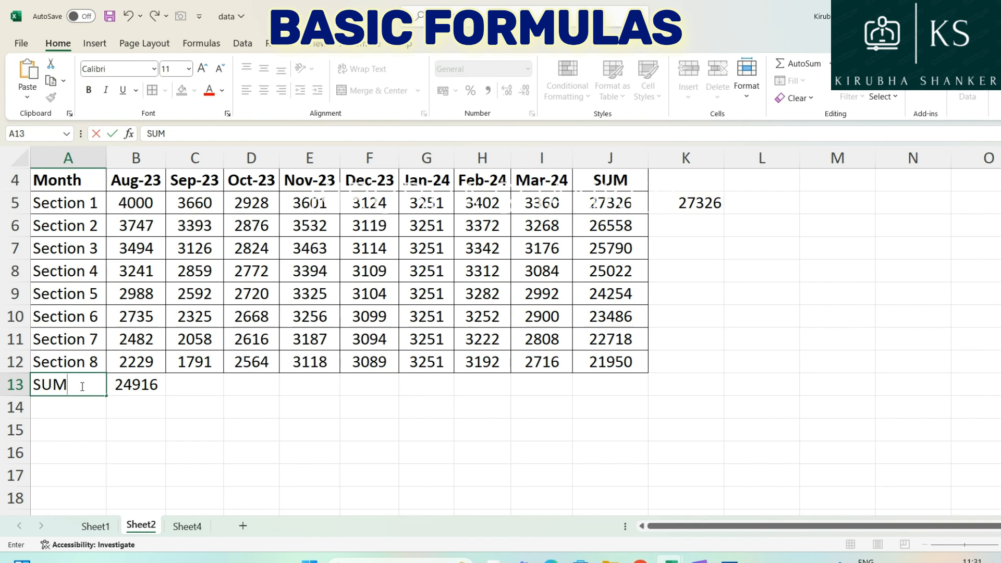
left_click(156, 387)
left_click_drag(164, 394, 568, 396)
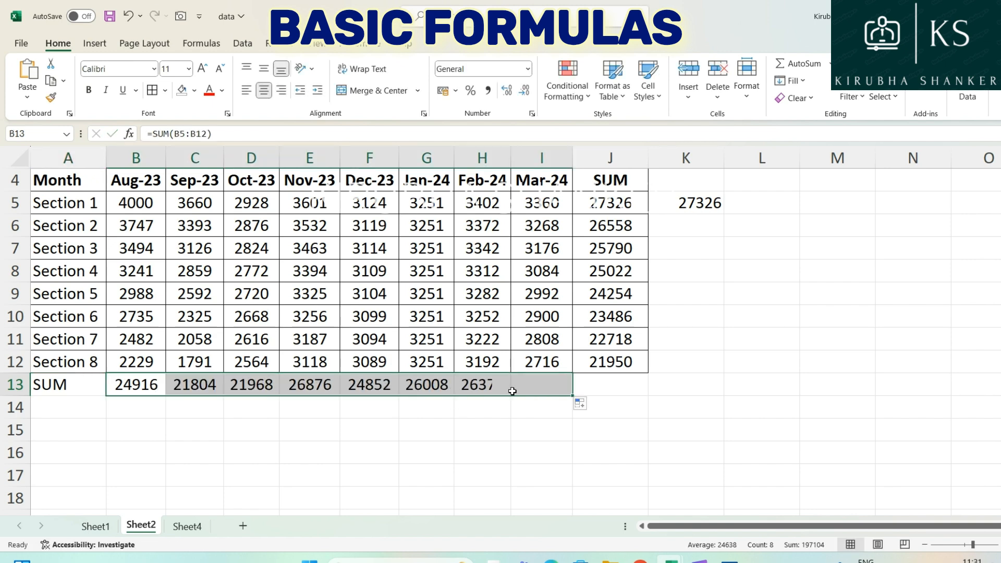
Clear the duplicate total in K5 and enter the row label AVERAGE in A14
left_click(702, 205)
key("Delete")
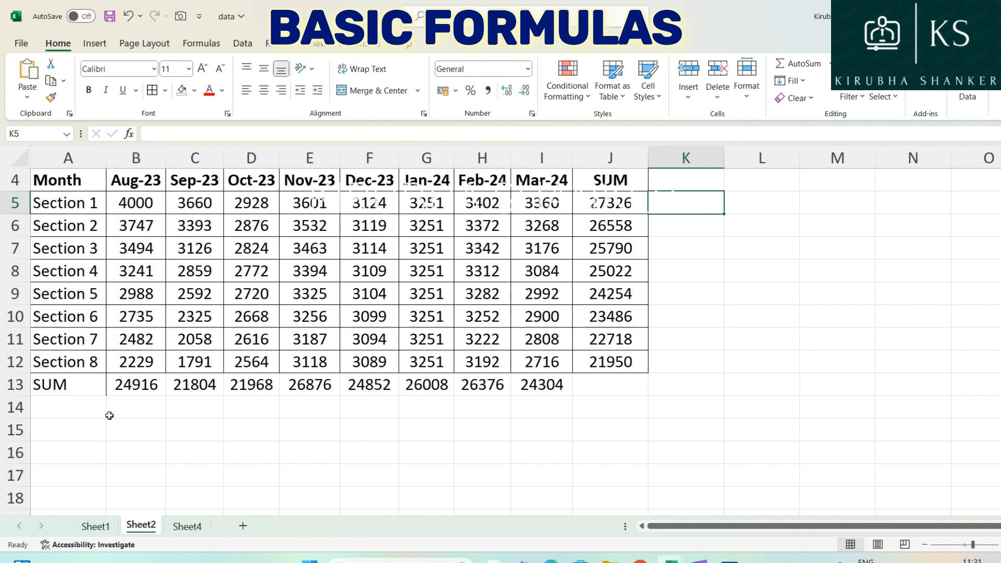
left_click(130, 410)
key("Left")
type("AVERAGE")
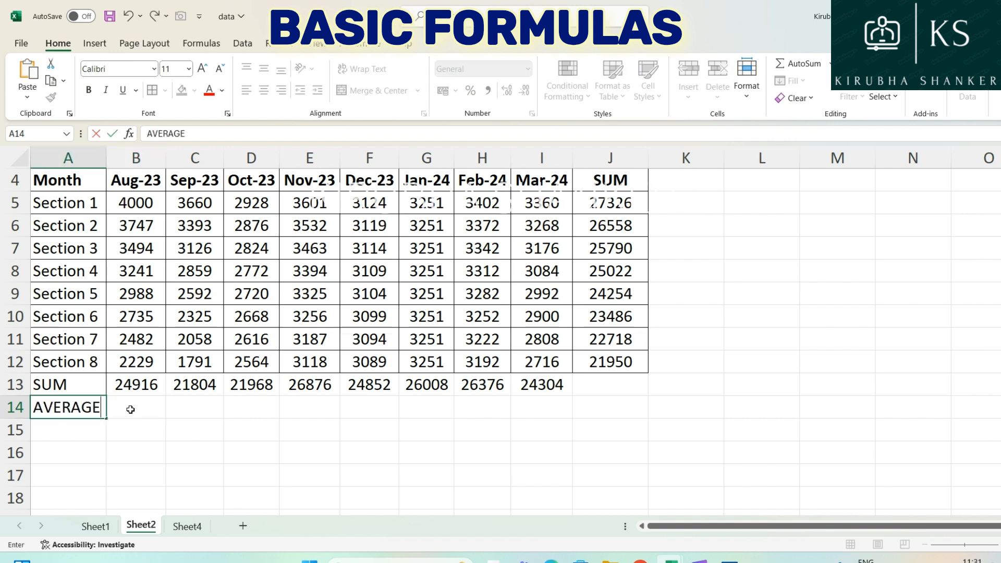
key("Return")
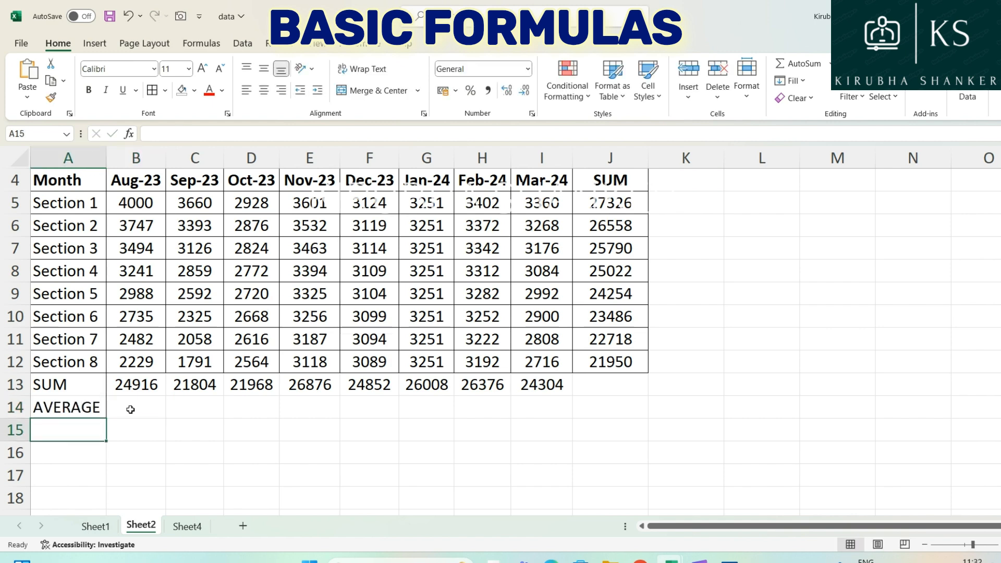
Make the row label cells A13:A16 bold
key("Up")
key("Up")
key("shift+Down")
key("shift+Down")
key("shift+Down")
key("ctrl+b")
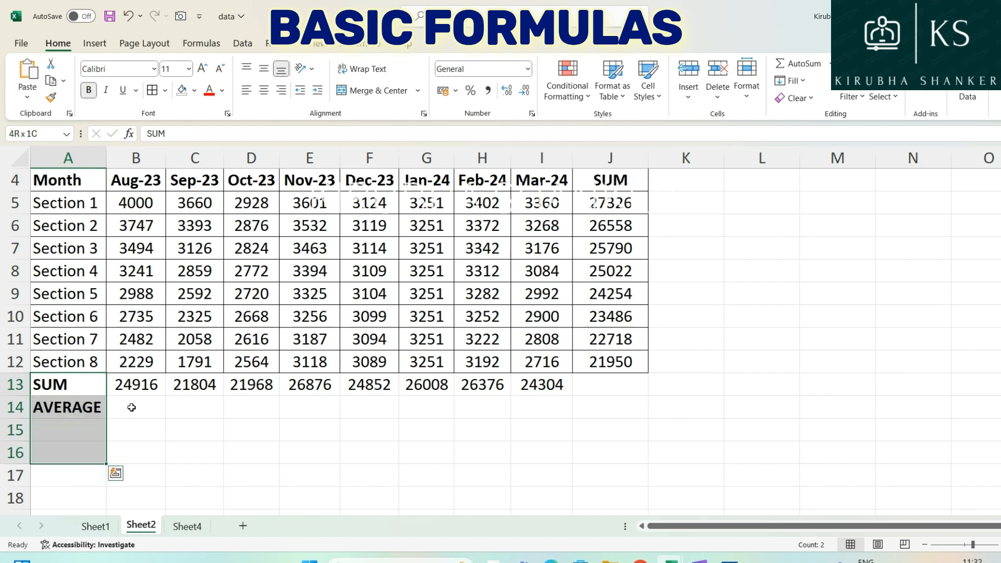
Build a manual formula in B14 that adds the Aug-23 cells B5 through B12 one by one, ending with a closing parenthesis
left_click(132, 400)
type("+")
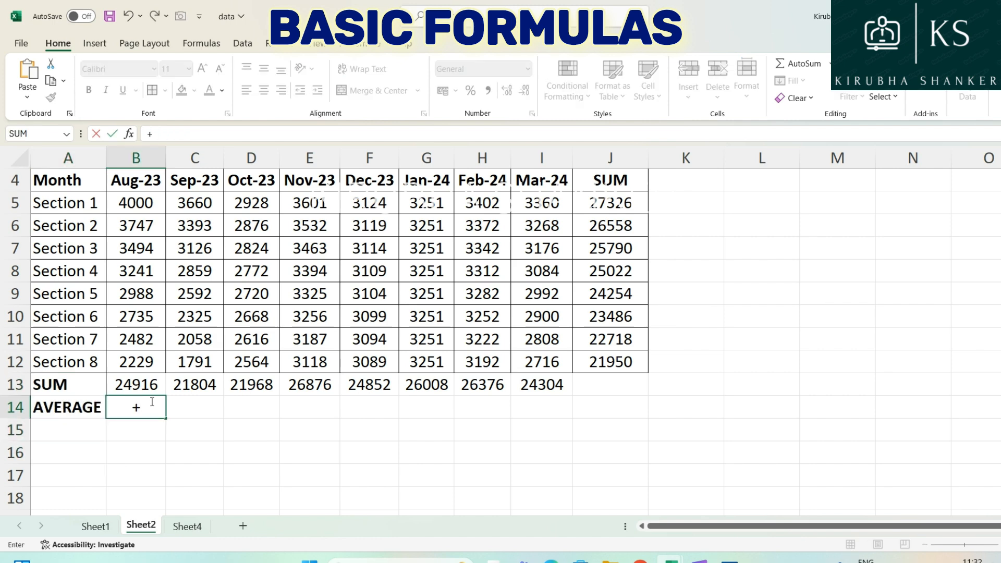
left_click(134, 210)
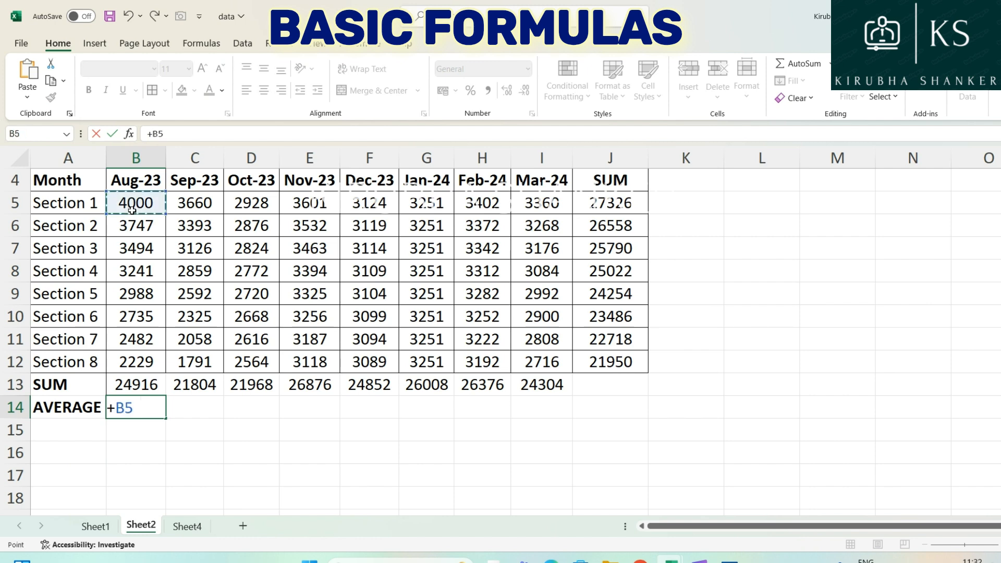
type("+B6+")
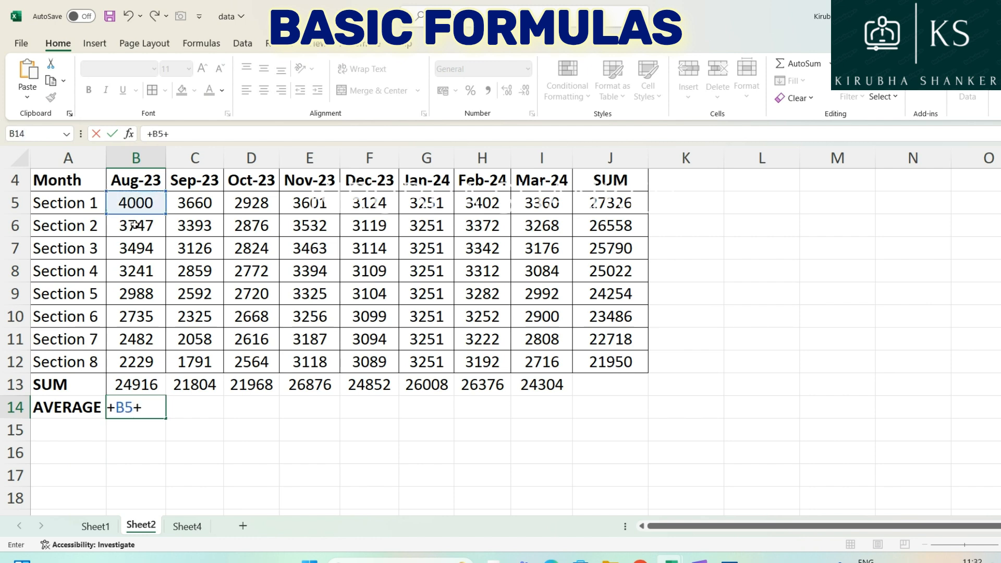
left_click(135, 225)
type("+B7")
left_click(136, 248)
type("+B7+B8+")
left_click(135, 270)
type("+")
left_click(135, 290)
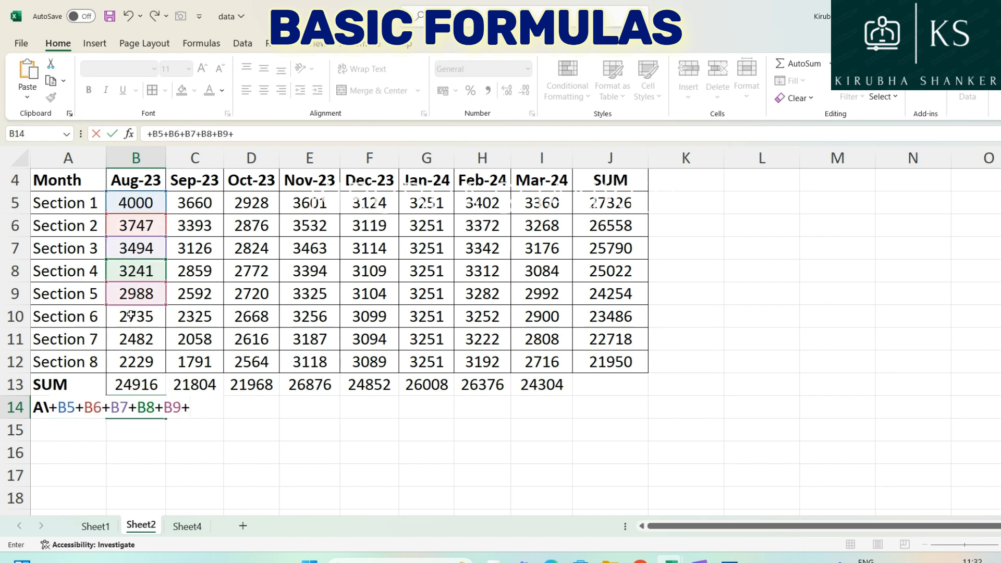
type("+")
left_click(134, 317)
type("+")
left_click(133, 340)
type("+")
left_click(133, 359)
type("+B11+B12)")
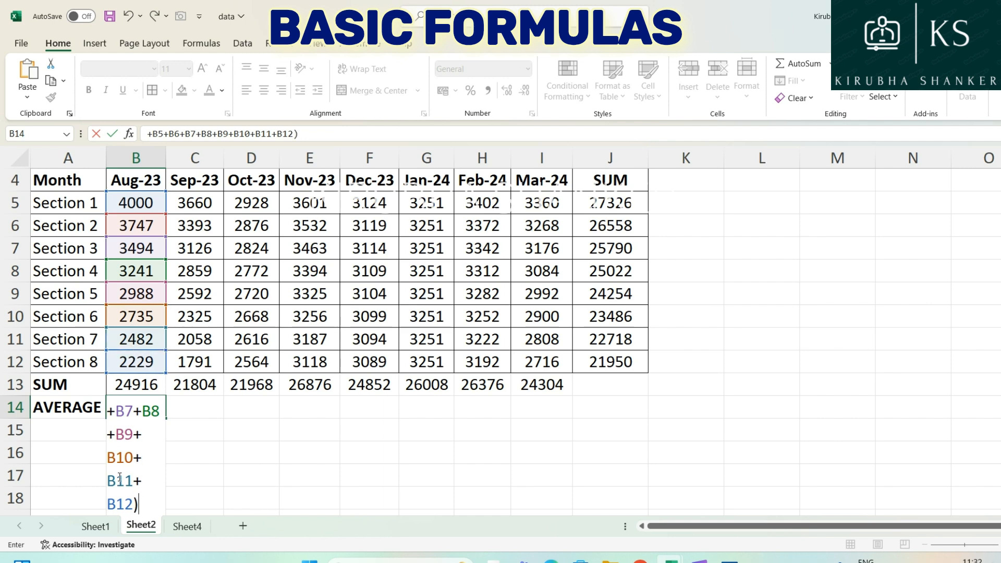
Try to complete the manual average in B14 by adding an opening parenthesis and dividing the sum
left_click(113, 416)
key("BackSpace")
type("=(")
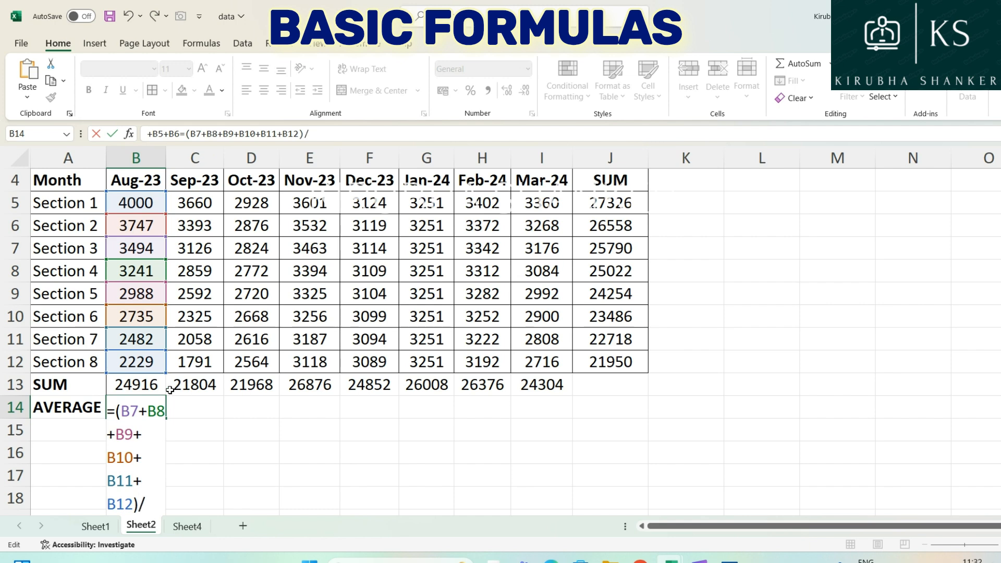
key("Return")
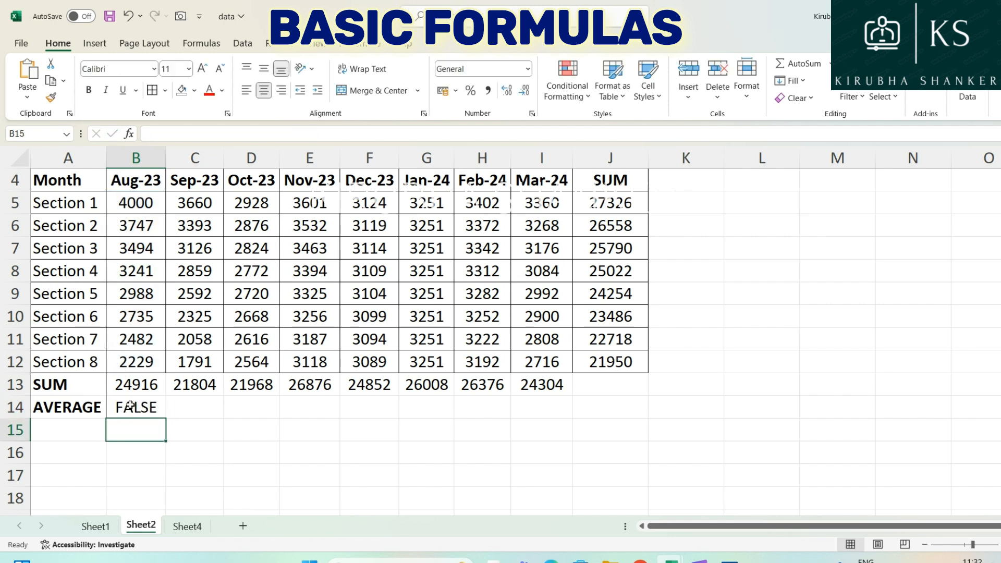
Correct the formula in B14 to =+(B5+B6+B7+B8+B9+B10+B11+B12)/8
key("Up")
left_click(190, 135)
key("BackSpace")
type("+")
key("Delete")
left_click(158, 134)
type("(")
key("Return")
left_click(139, 402)
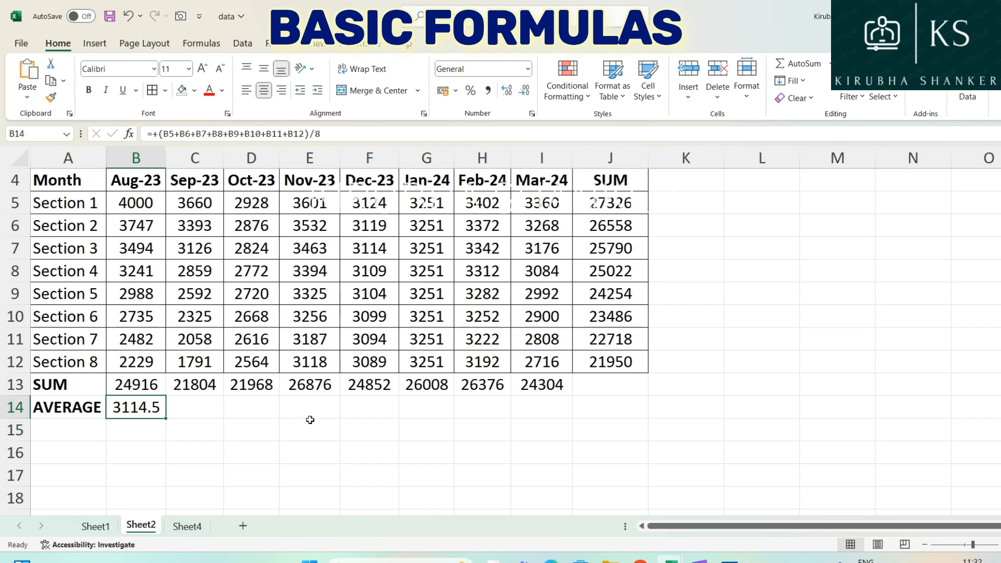
Replace the formula in B14 with =AVERAGE(B5:B12) and fill it across to I14
type("=aver")
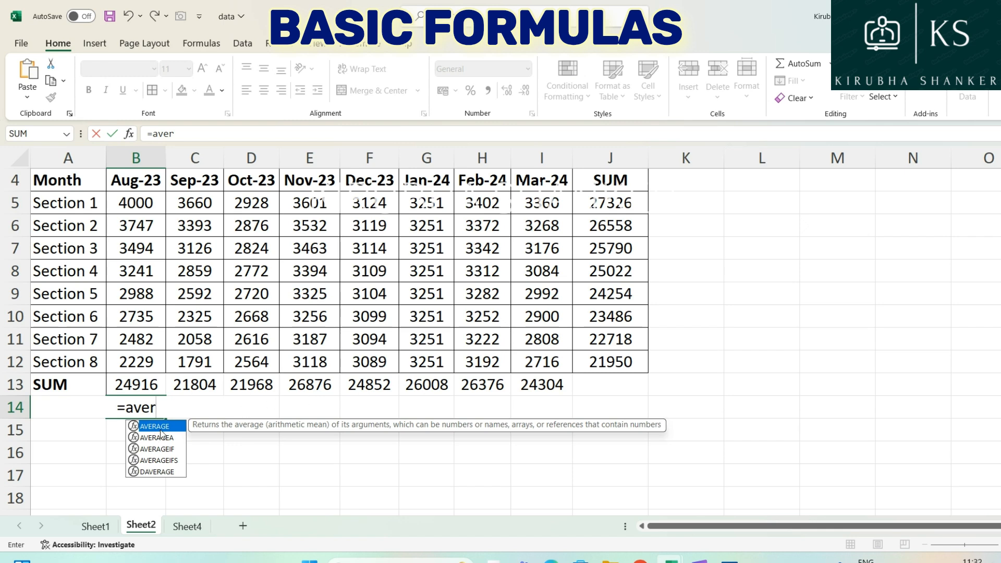
double_click(161, 428)
left_click_drag(135, 203, 139, 359)
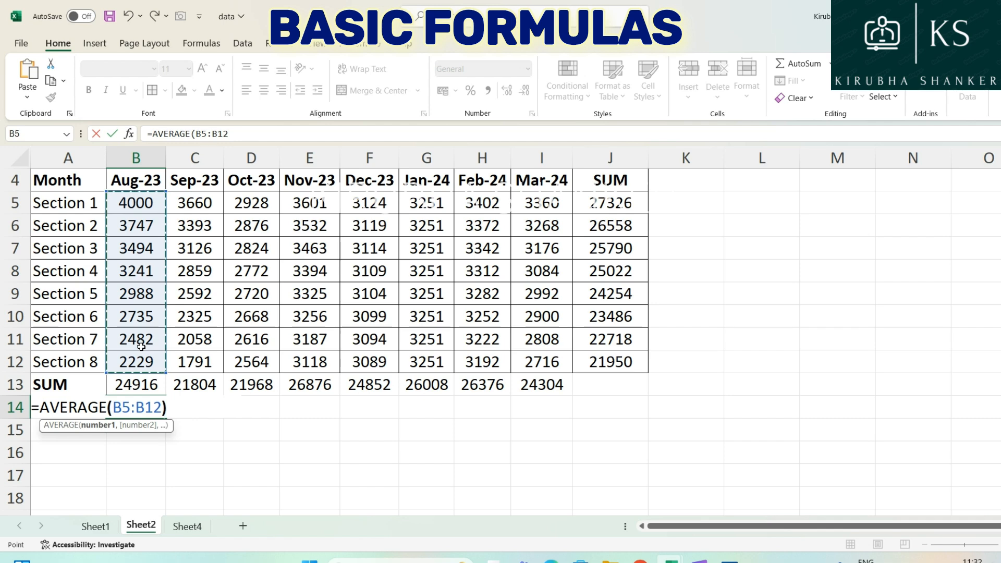
key("Return")
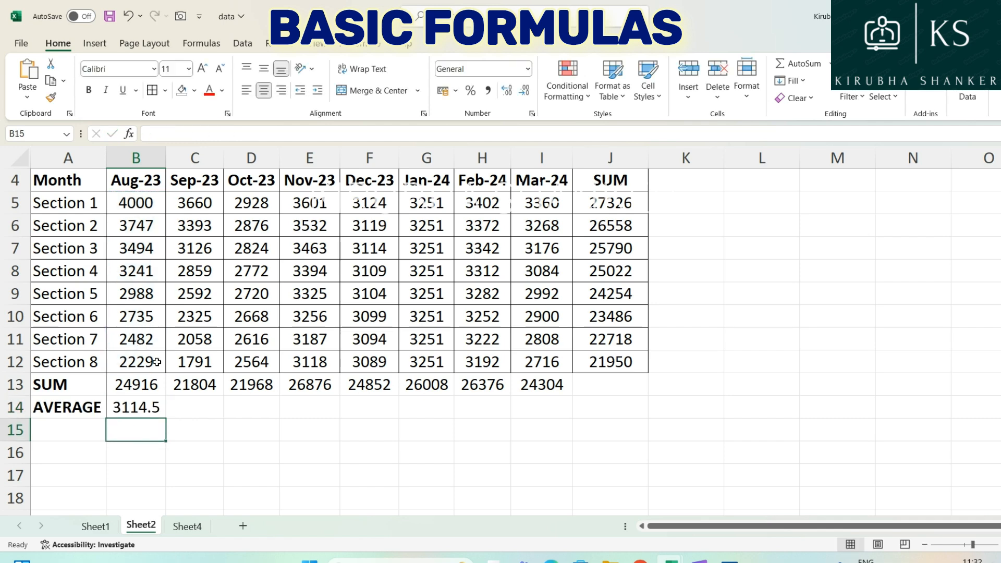
left_click(154, 411)
left_click_drag(166, 417, 547, 436)
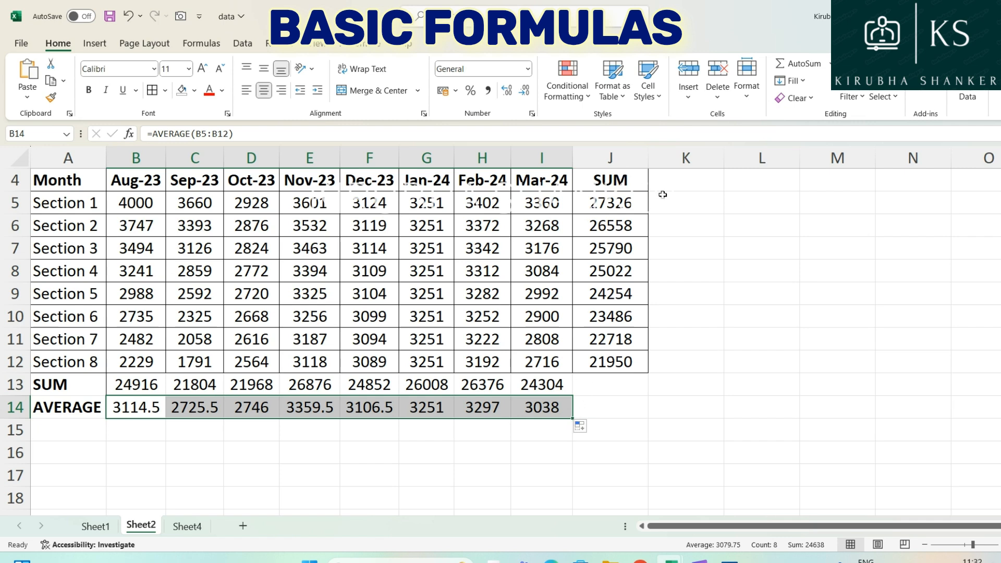
Average Section 1's monthly values in K5 with =+AVERAGE(B5:I5) and fill the formula down to K12
left_click(688, 199)
type("+aver")
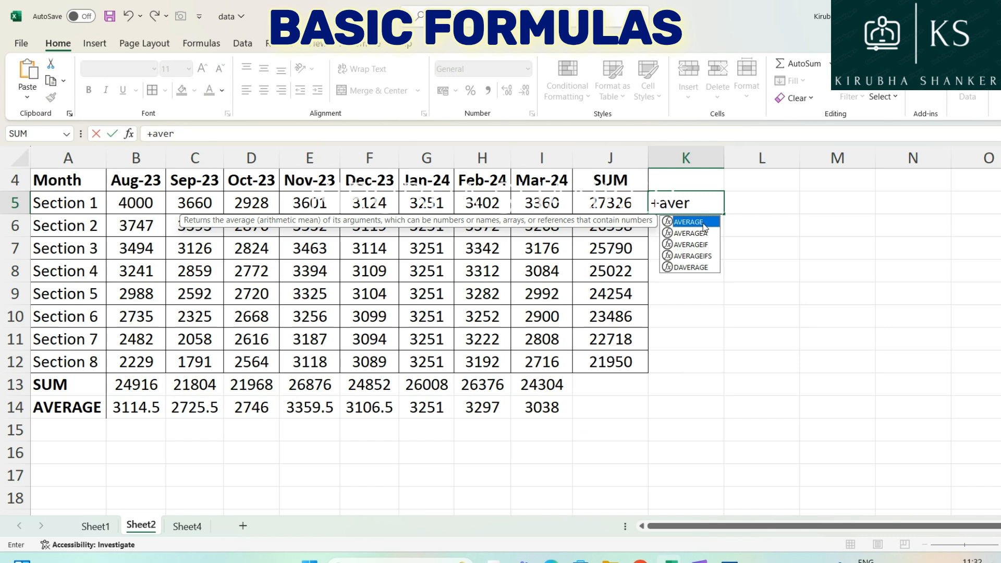
double_click(705, 228)
left_click_drag(542, 203, 136, 200)
key("Return")
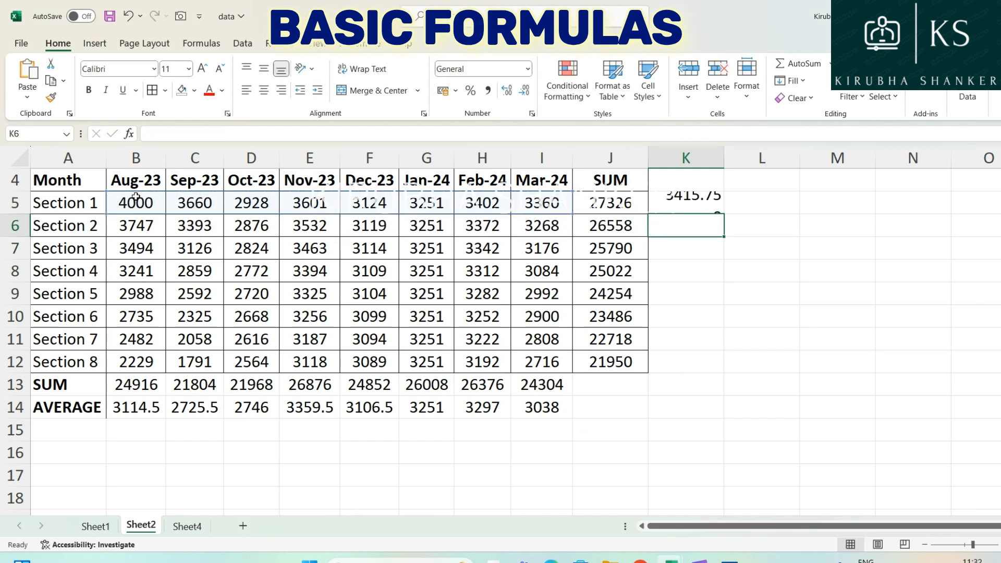
left_click(716, 209)
left_click_drag(724, 212, 707, 371)
Copy the AVERAGE label from A14 into K4 as the column heading
left_click(711, 177)
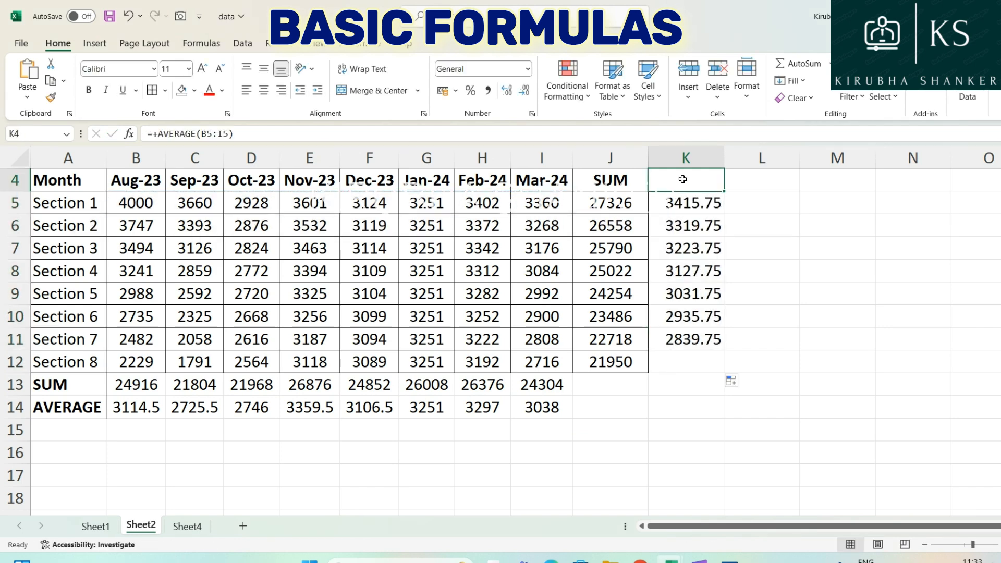
left_click(44, 412)
key("ctrl+c")
left_click(703, 183)
key("ctrl+v")
left_click(737, 182)
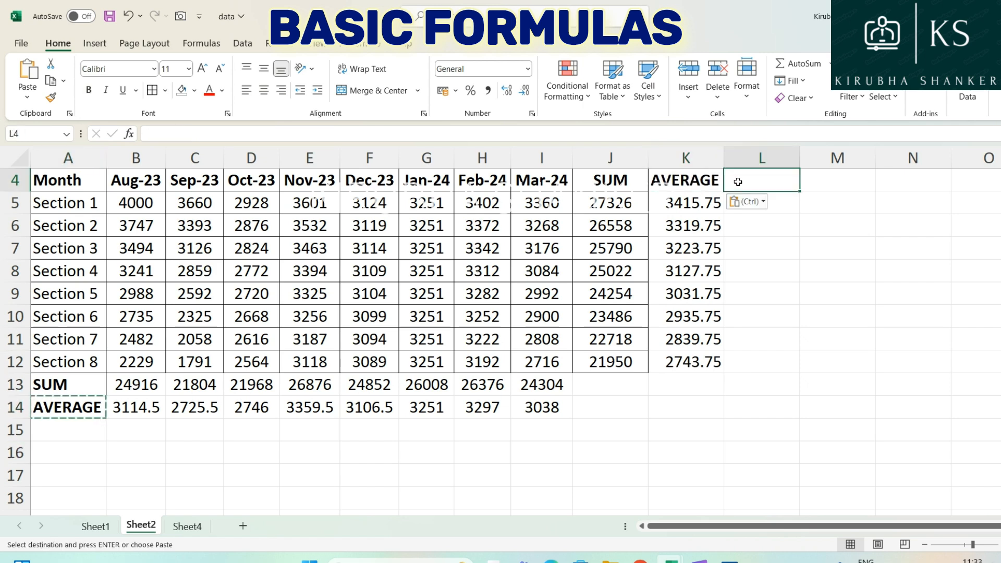
Examine Section 1's monthly values in B5:I5 cell by cell to see how many entries there are
left_click_drag(143, 204, 542, 204)
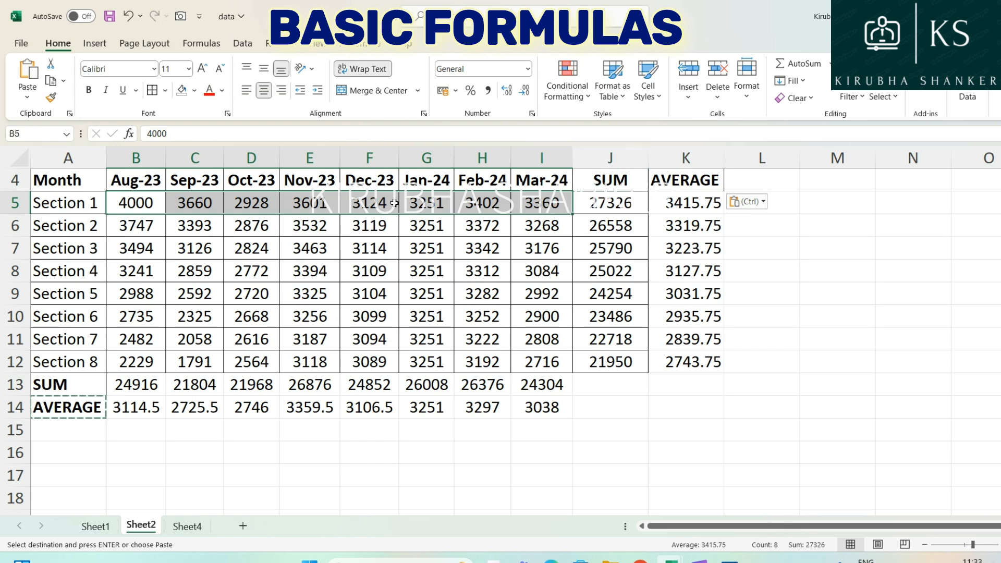
left_click_drag(150, 205, 615, 203)
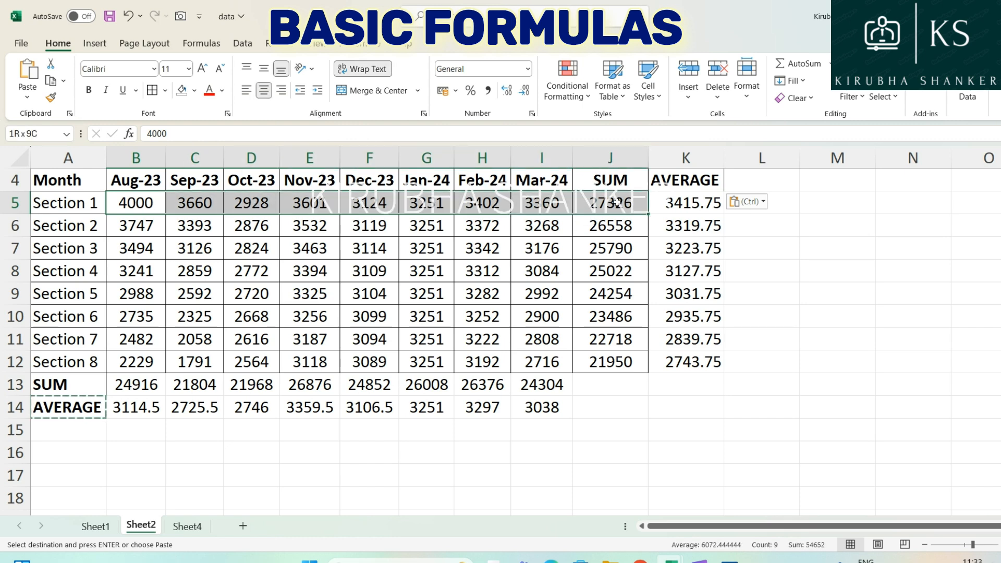
left_click(145, 204)
left_click(197, 203)
left_click(271, 203)
left_click(300, 203)
left_click(388, 211)
left_click(417, 209)
left_click(477, 205)
left_click(561, 206)
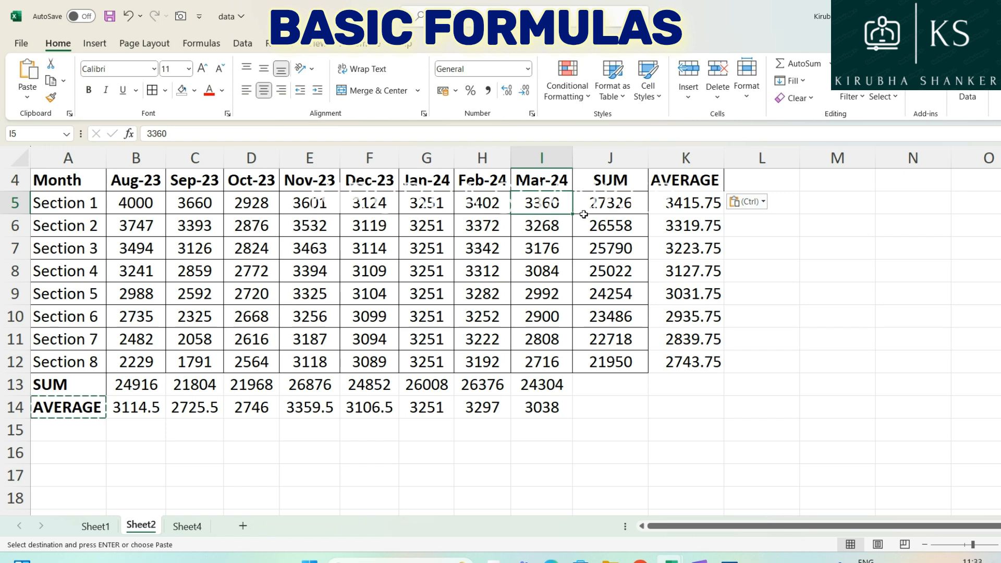
Enter the column heading COUNT in L4
left_click(761, 180)
type("COUNT")
key("Return")
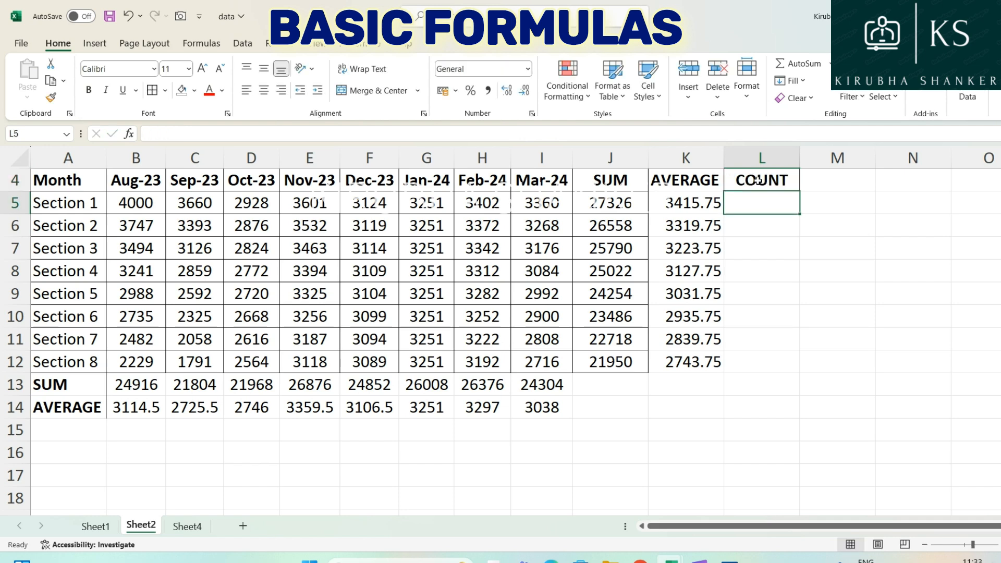
Count Section 1's monthly values in L5 with =+COUNT(B5:I5) and fill the formula down to L13
type("+count")
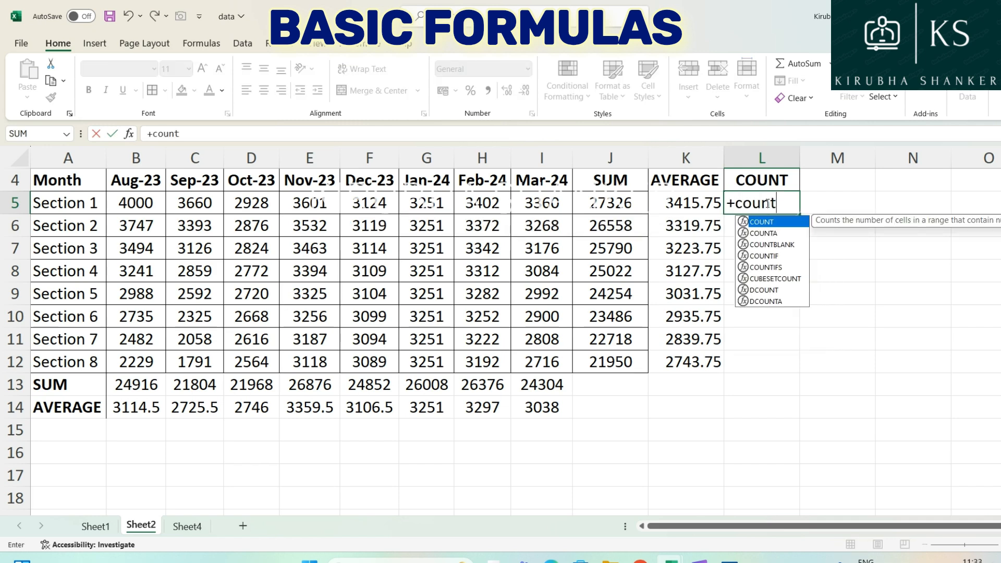
double_click(771, 224)
left_click_drag(554, 203, 148, 202)
key("Return")
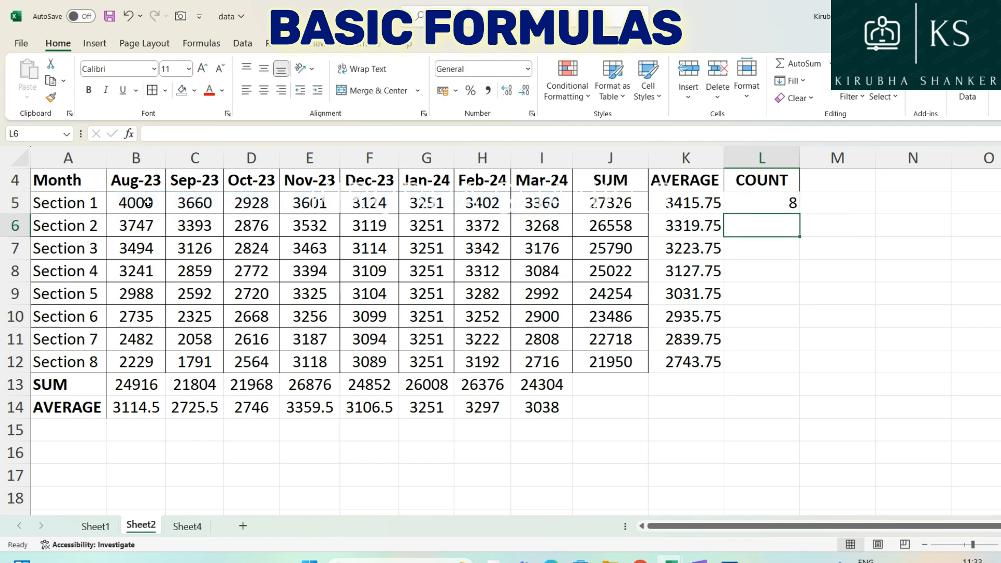
left_click(777, 206)
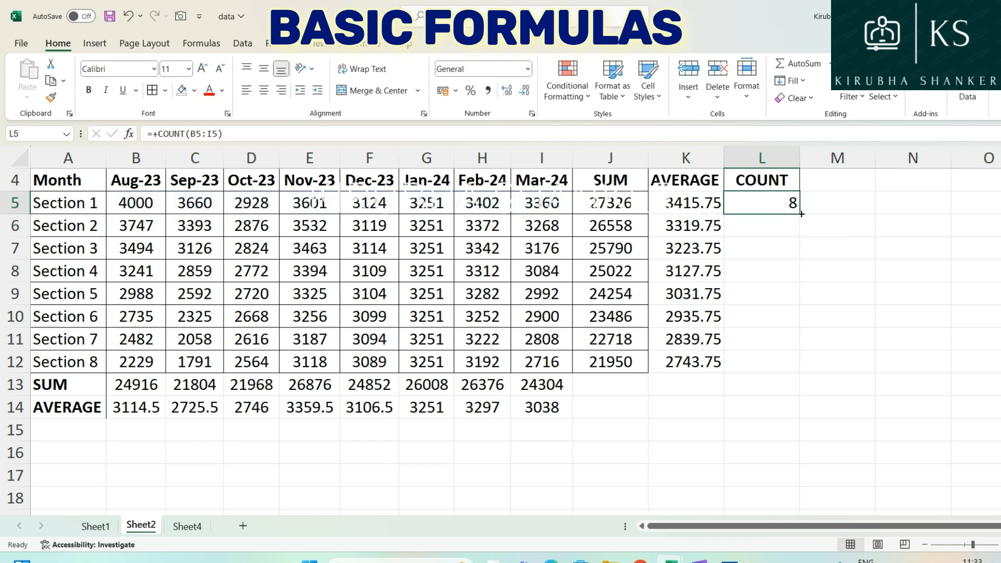
left_click_drag(801, 214, 795, 389)
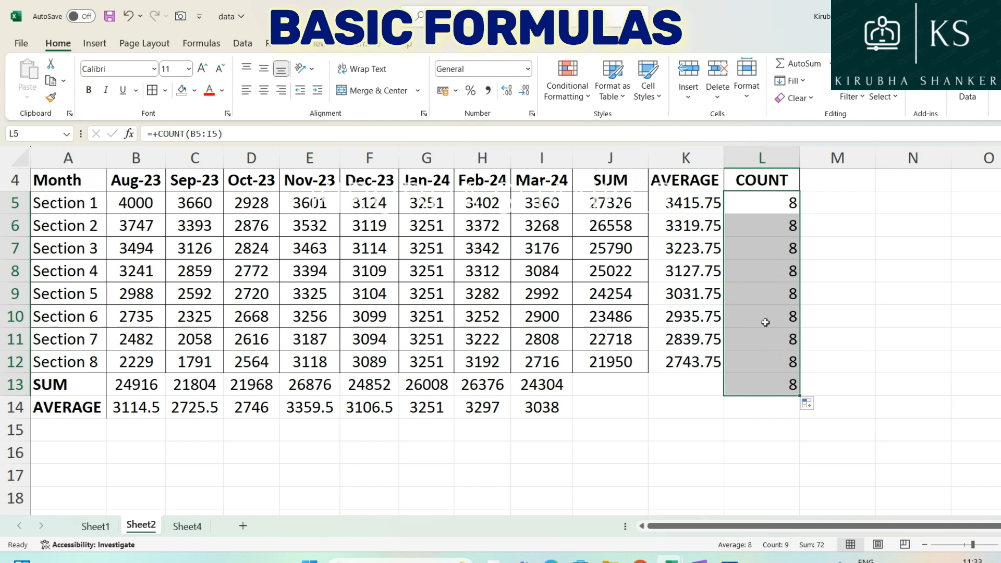
Extend the COUNT range in L5 to B5:K5 and refill the formula down to L12
left_click(769, 202)
double_click(765, 203)
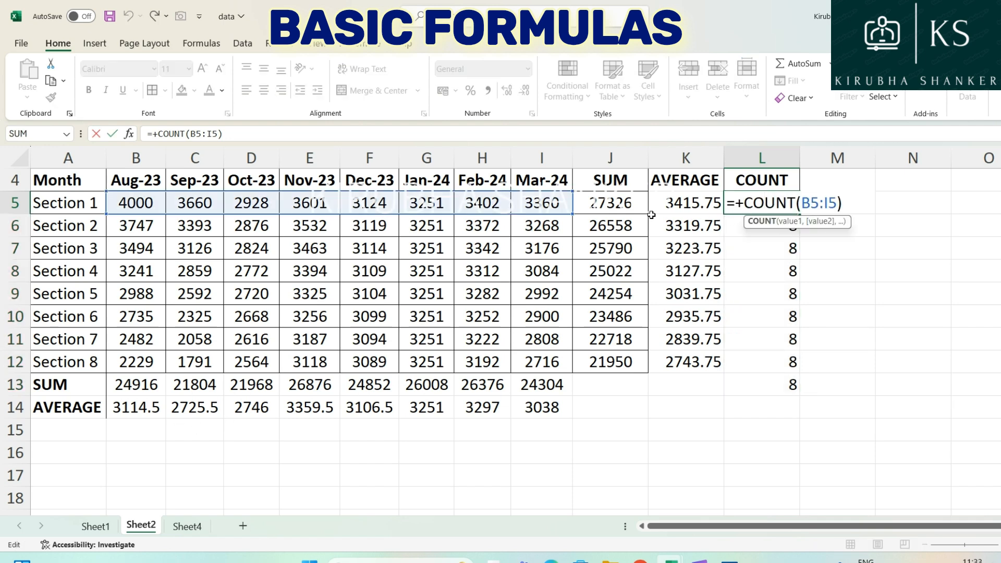
left_click_drag(573, 213, 683, 214)
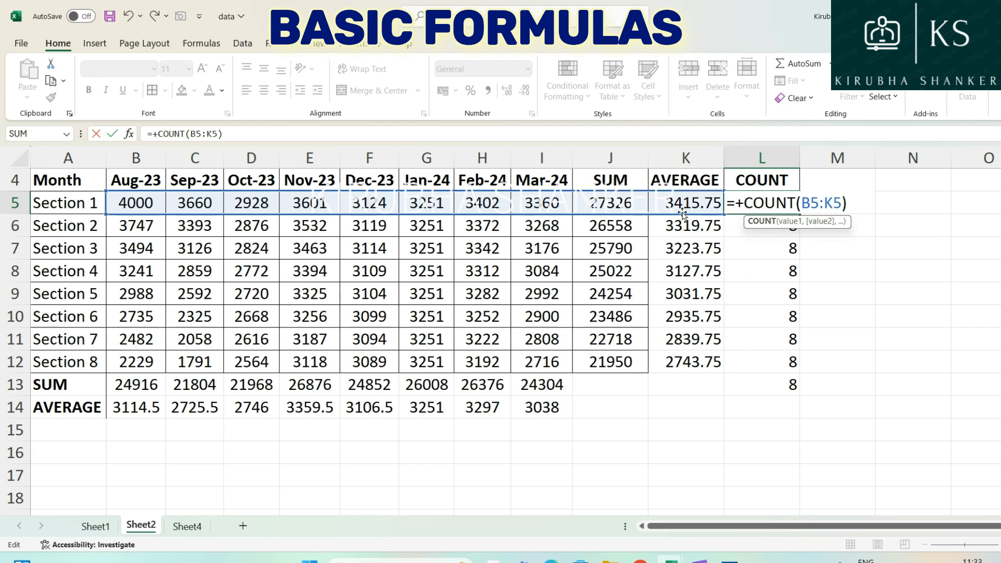
key("Return")
left_click(726, 203)
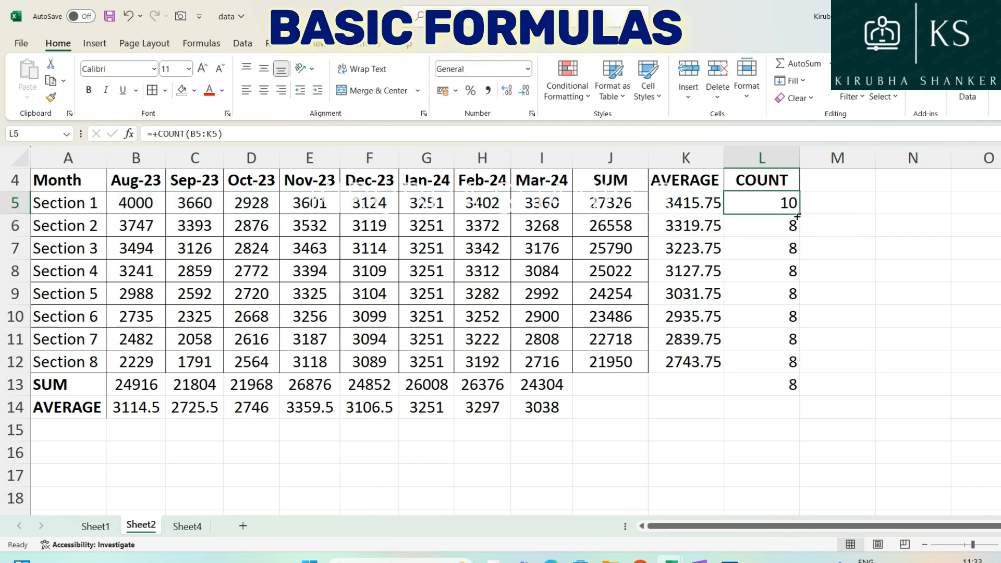
double_click(799, 215)
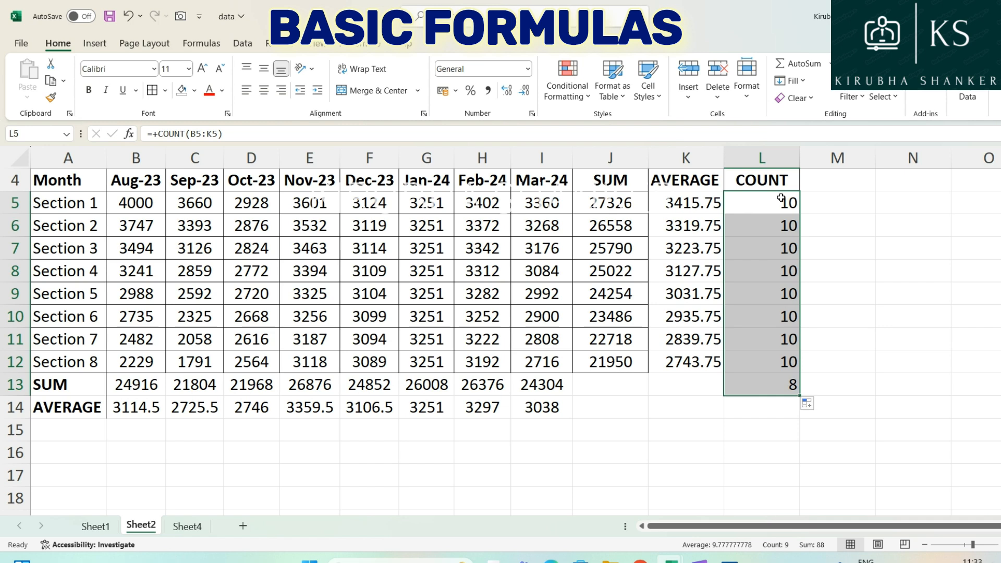
Count the Aug-23 section values in B15 with +COUNT(B5:B12)
left_click(167, 421)
left_click(136, 429)
type("+coun")
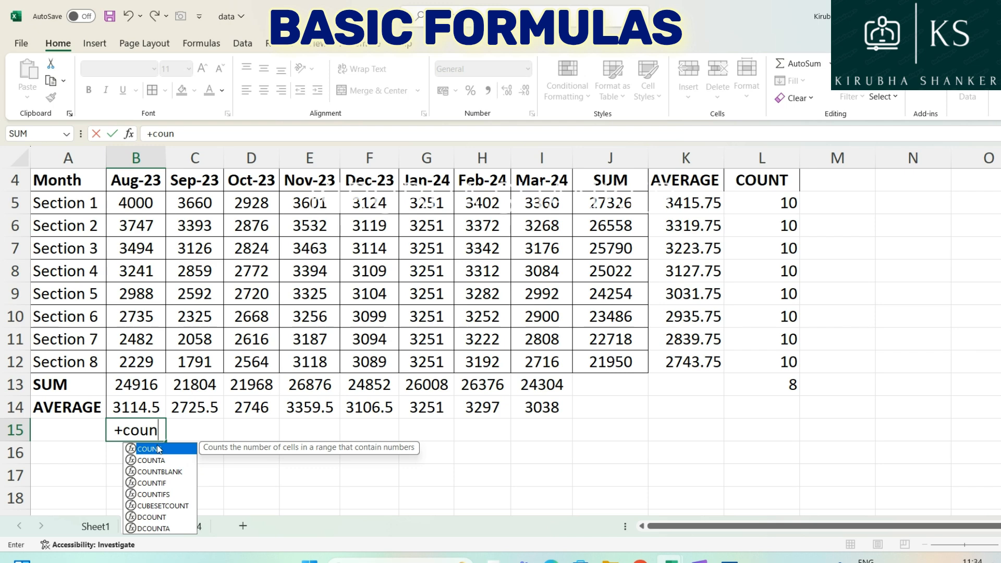
double_click(151, 449)
left_click_drag(143, 205, 141, 368)
key("Return")
scroll(152, 361, "up", 1)
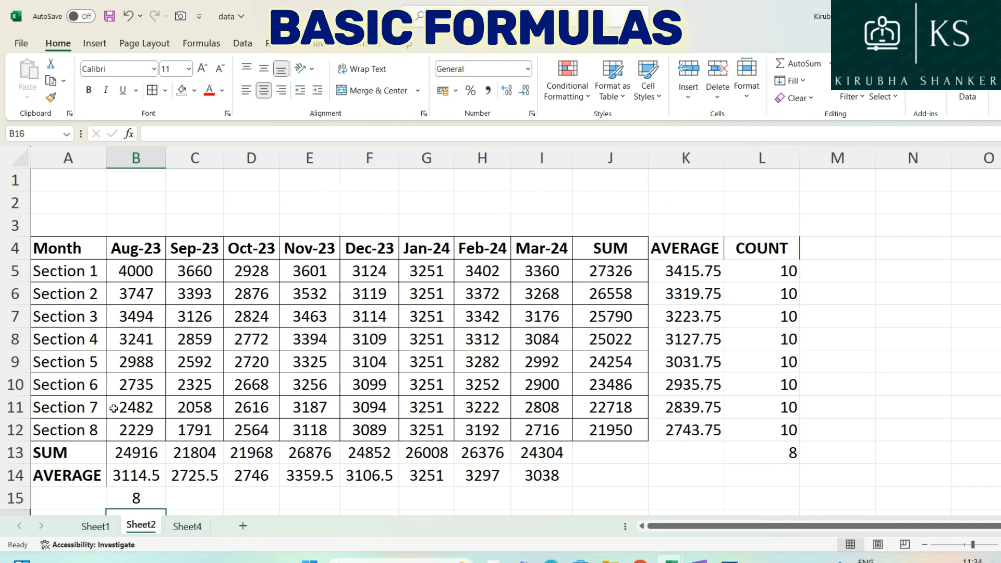
Count the Sep-23 column in C15 with =COUNT(C5:C14) and fill the formula across to I15
left_click(174, 494)
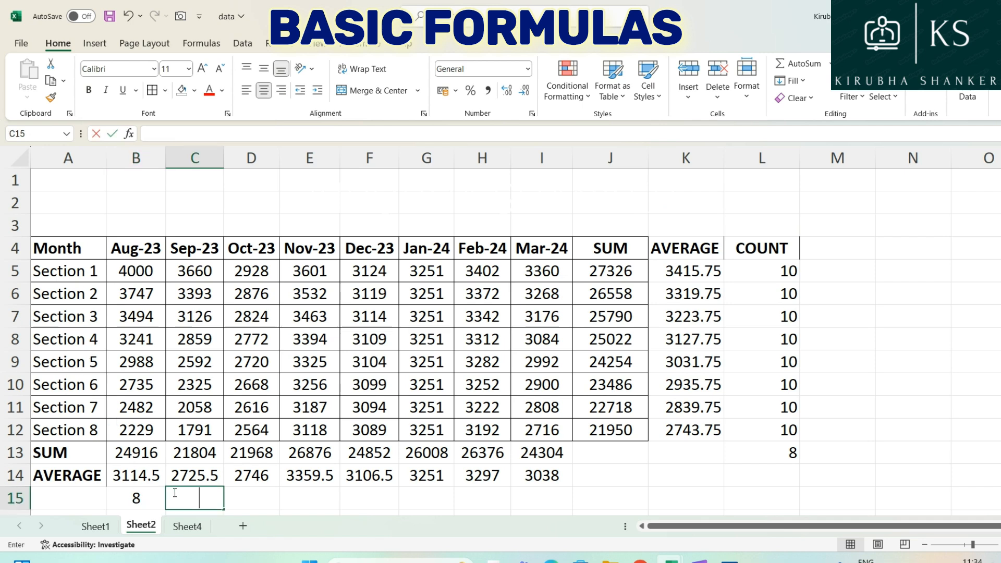
type("=")
key("alt")
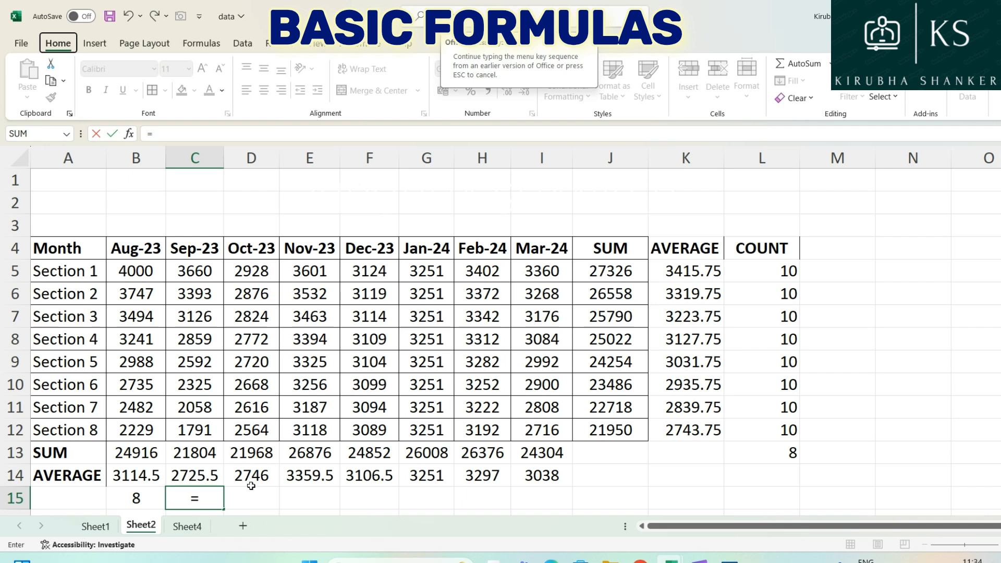
left_click(208, 500)
type("coun")
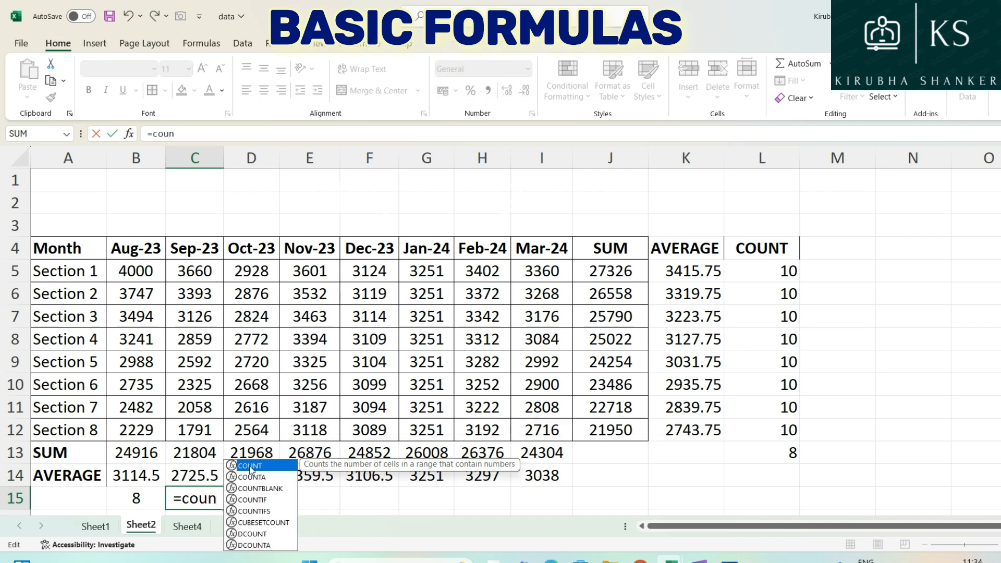
key("Tab")
left_click_drag(203, 271, 206, 475)
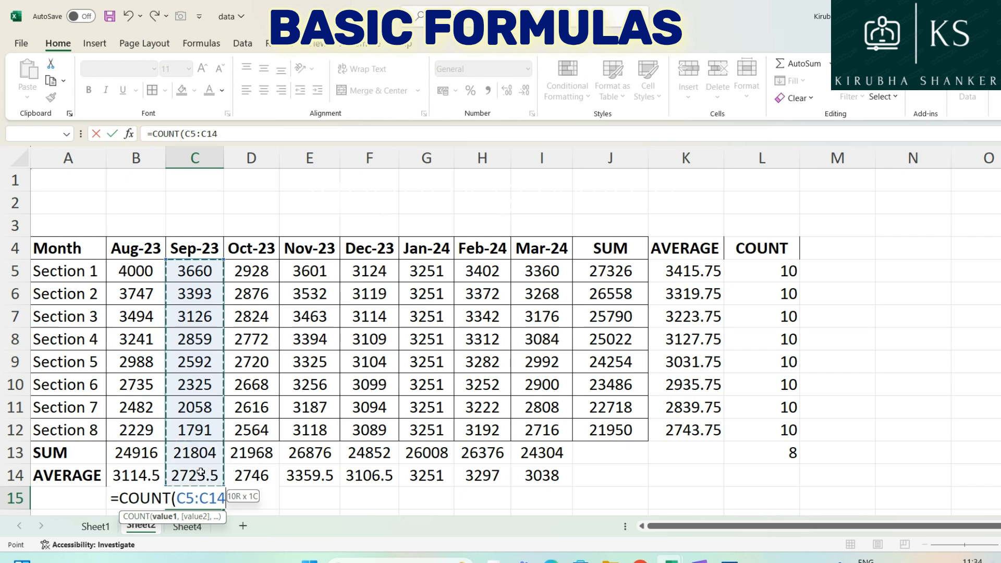
key("Return")
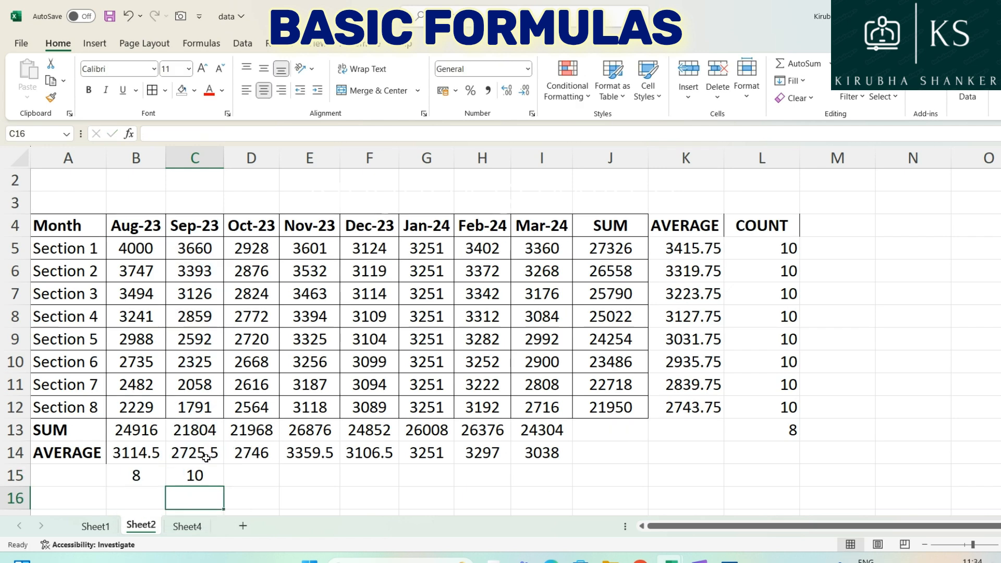
left_click(198, 474)
left_click_drag(224, 486, 570, 468)
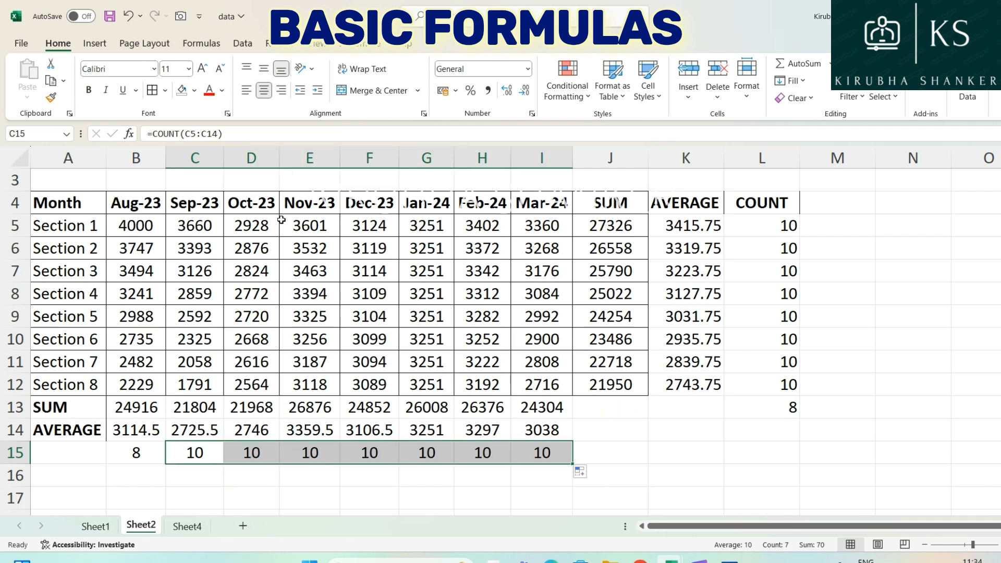
Enter the row label COUNT in A15
left_click(195, 229)
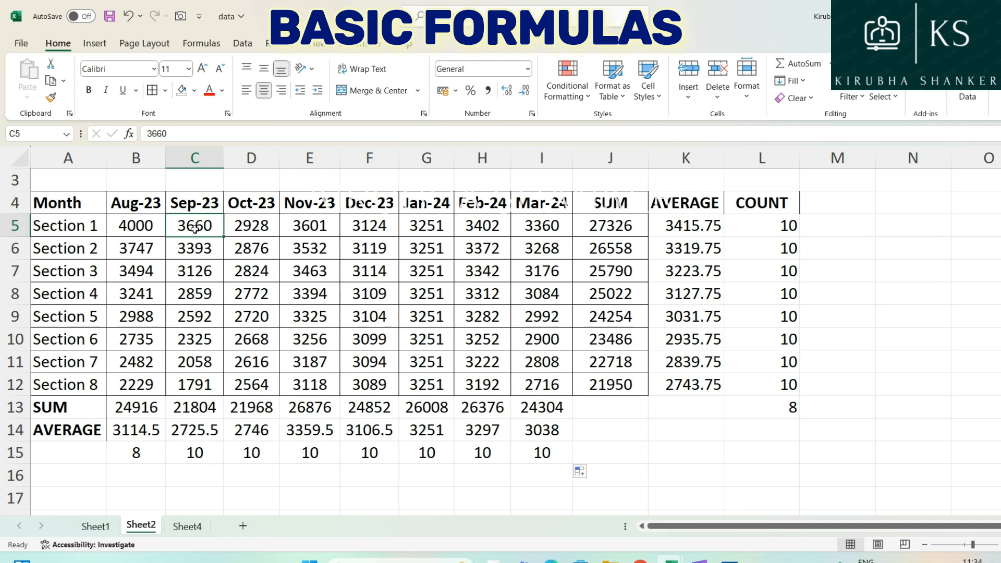
left_click(70, 456)
type("COUNT")
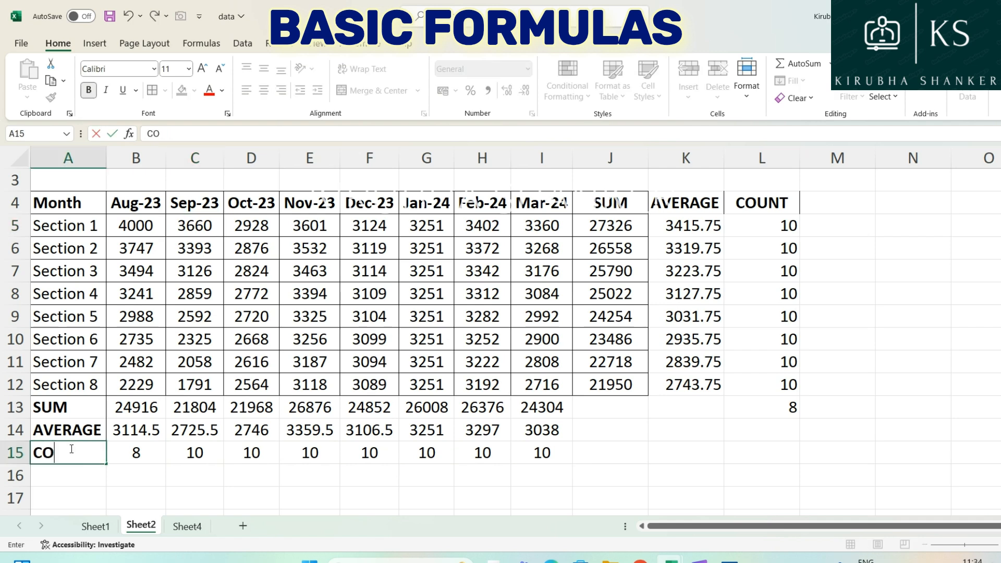
left_click(134, 467)
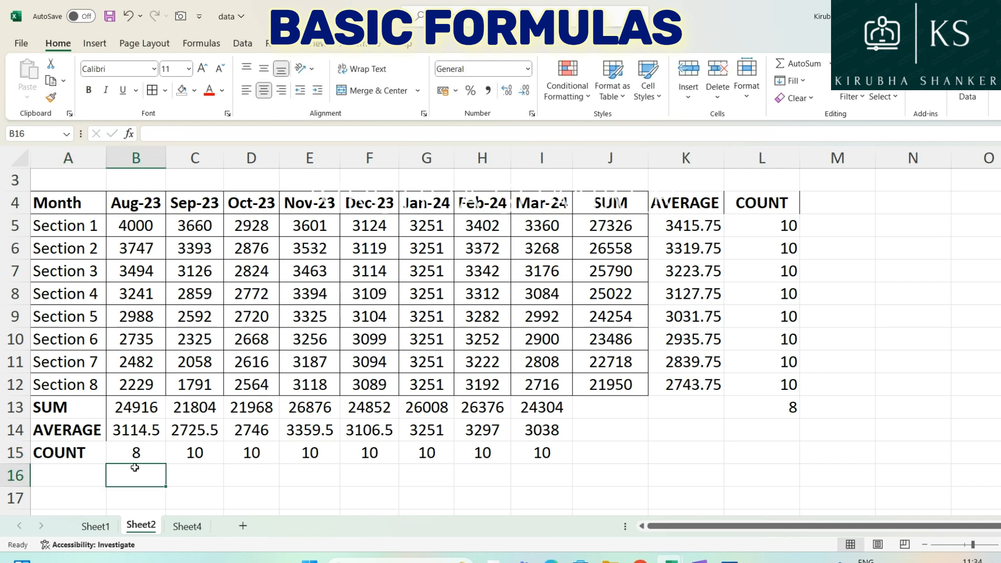
Apply all borders to the summary cells J4:L15 and the rows A12:L15
left_click_drag(640, 206, 745, 454)
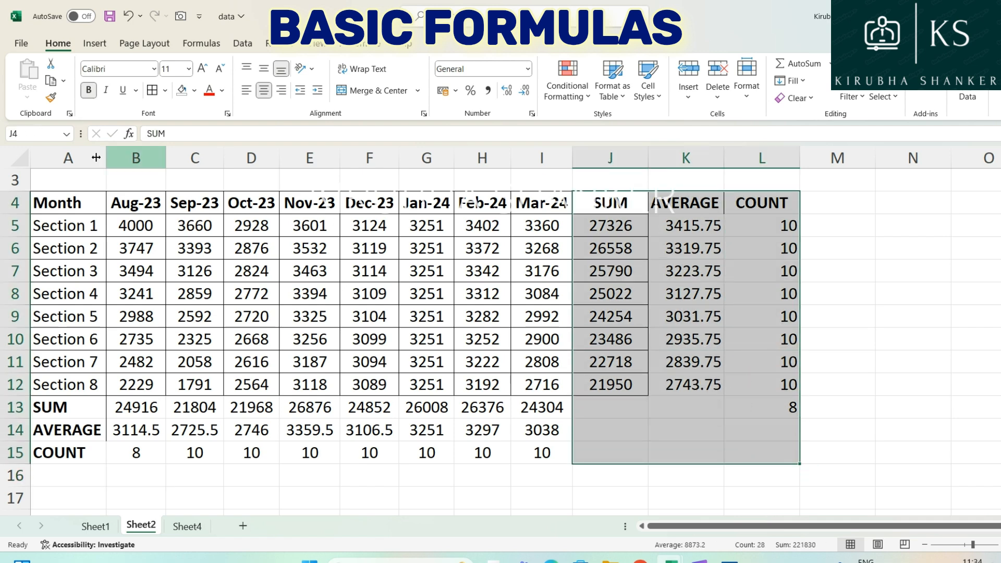
left_click_drag(52, 389, 756, 453)
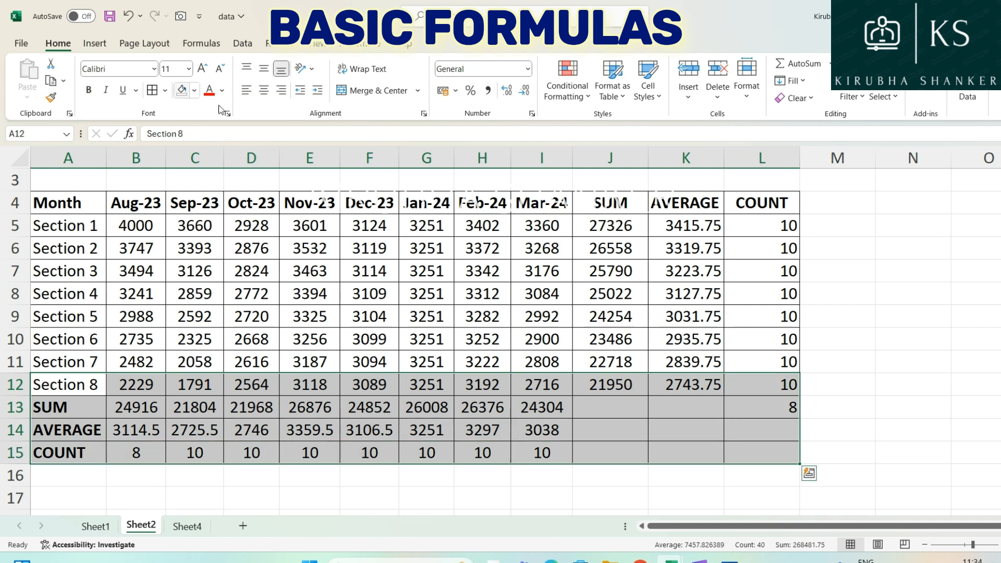
Enter the column headings MAX in M4 and MIN in N4
left_click(821, 202)
type("MAX")
key("Tab")
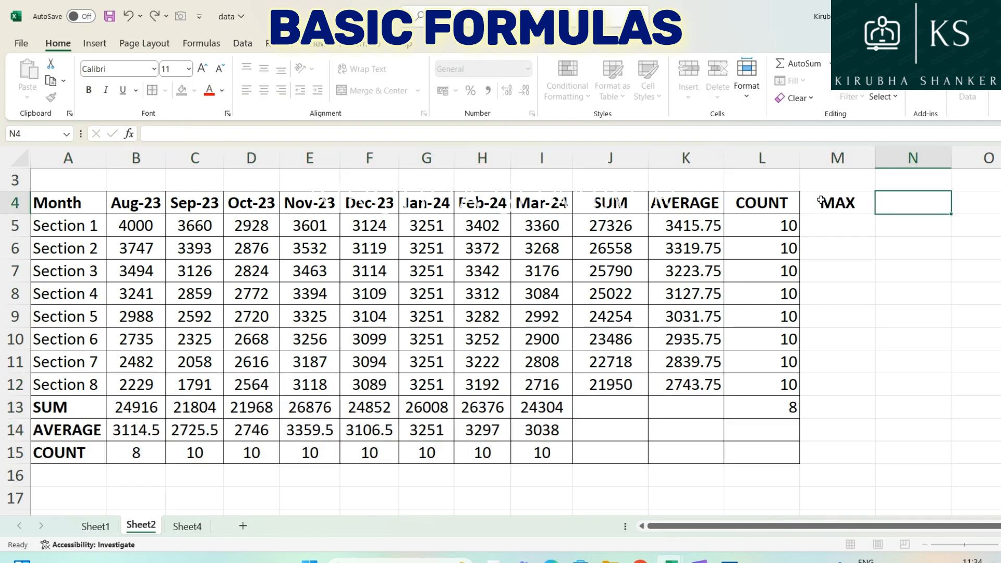
type("MIN")
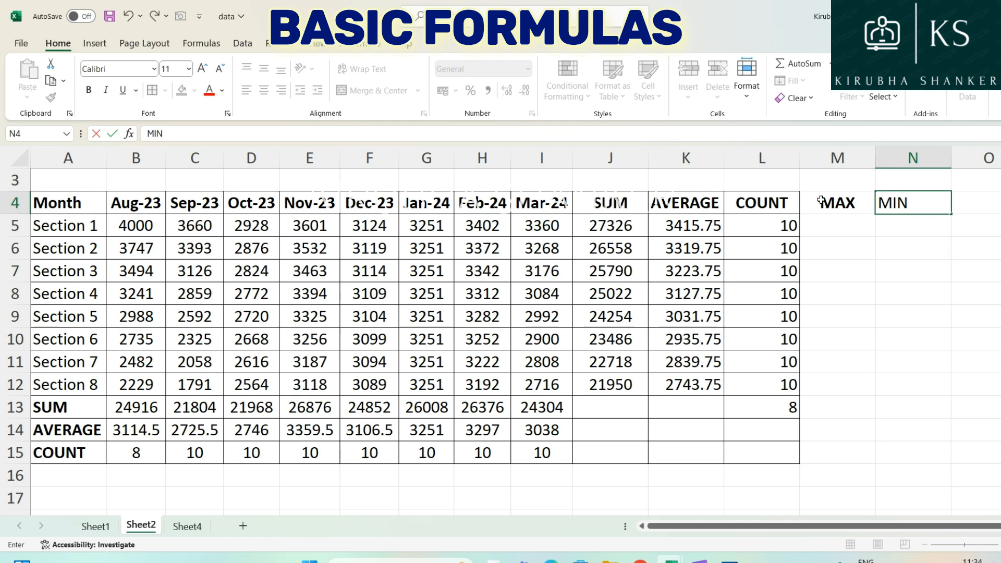
left_click(853, 228)
Extend the table's borders over L4:N15 and over the rows A15:N17
left_click_drag(793, 198, 918, 454)
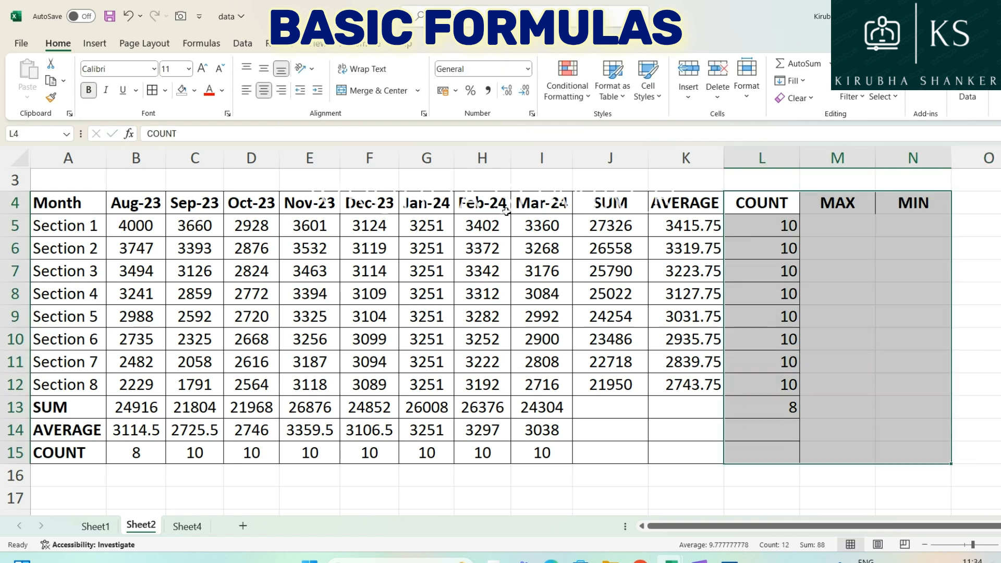
left_click(153, 91)
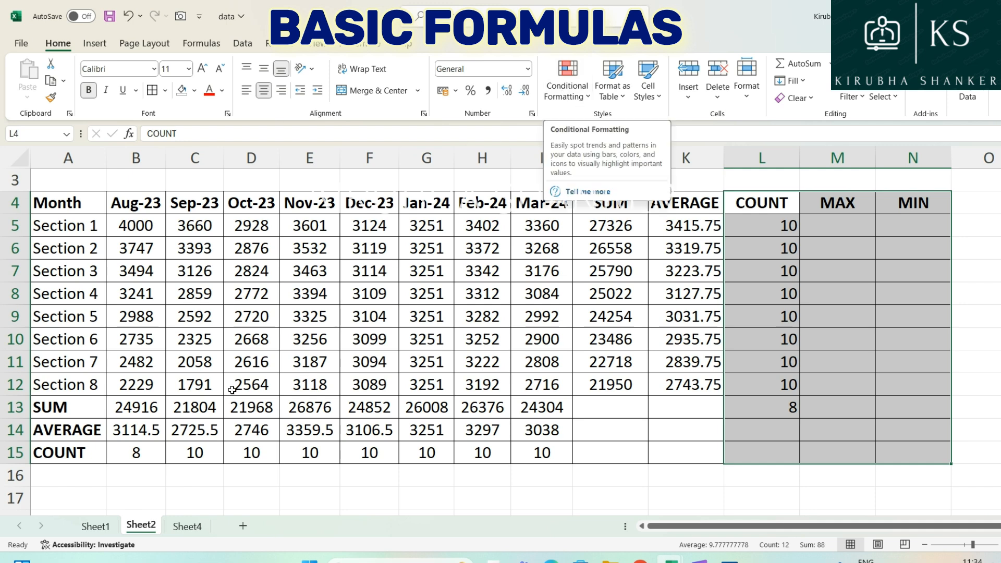
left_click_drag(68, 452, 923, 424)
scroll(544, 289, "up", 2)
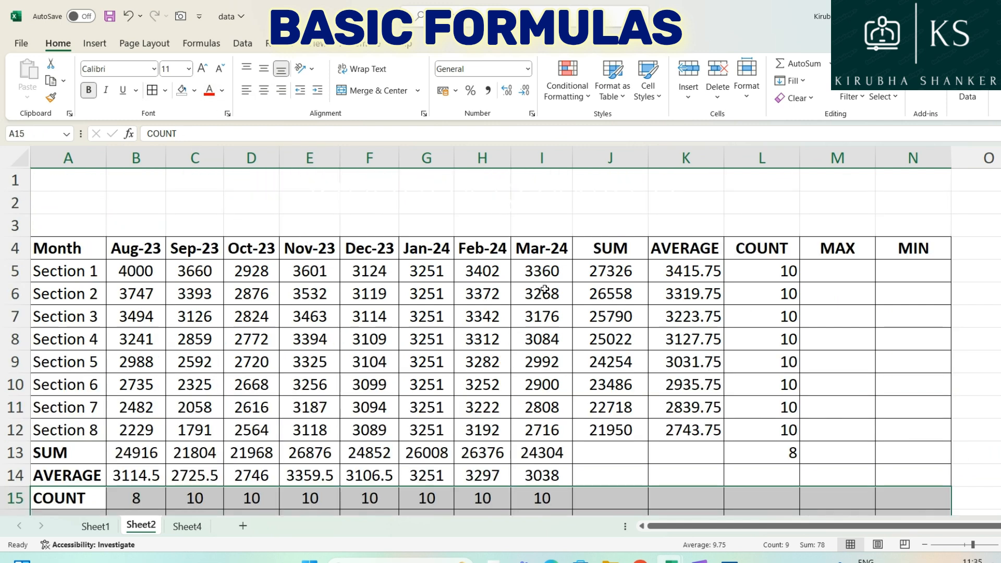
Centre the contents of column L horizontally
left_click(782, 158)
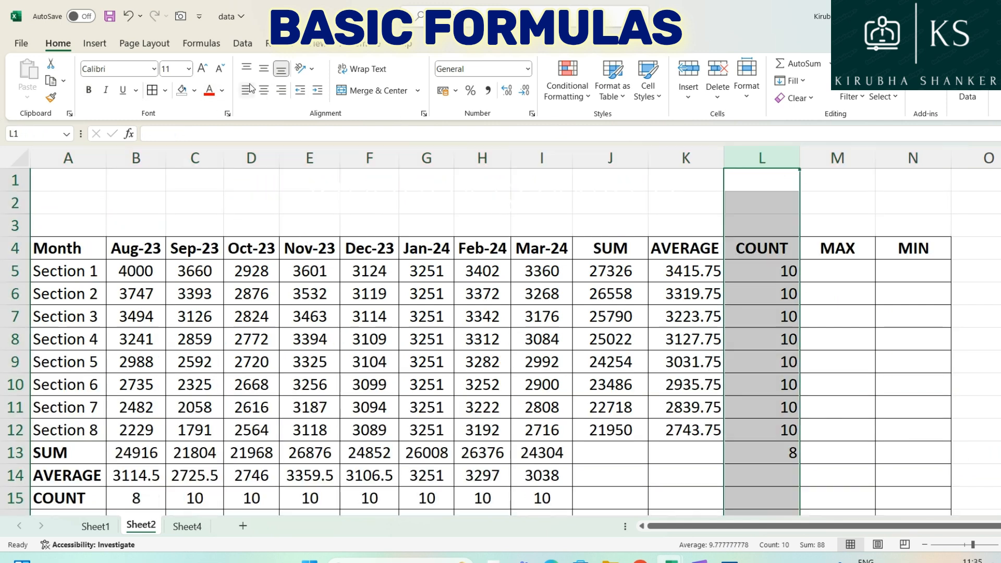
left_click(264, 91)
Find Section 1's highest monthly value in M5 with =MAX(B5:I5)
left_click(847, 275)
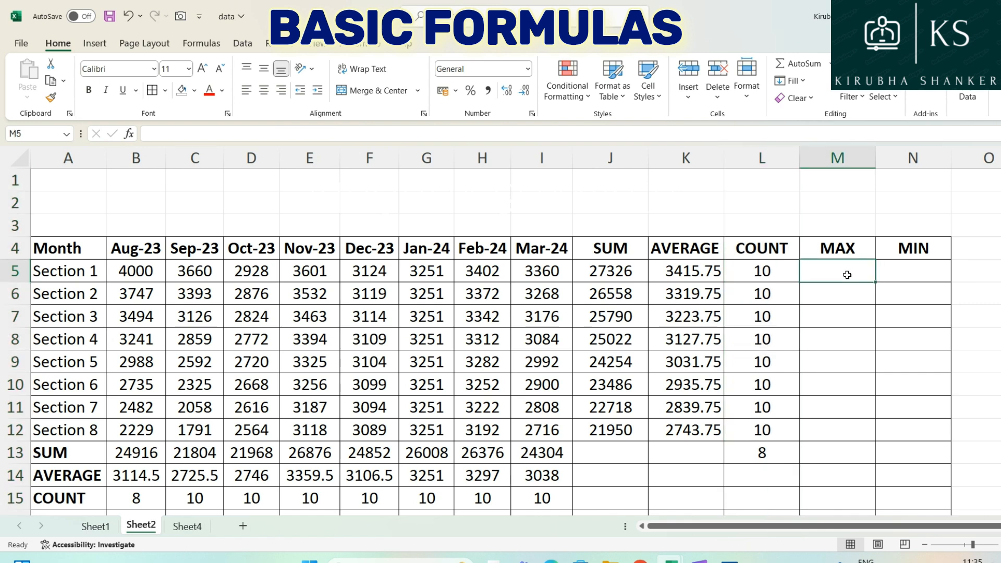
type("=ax")
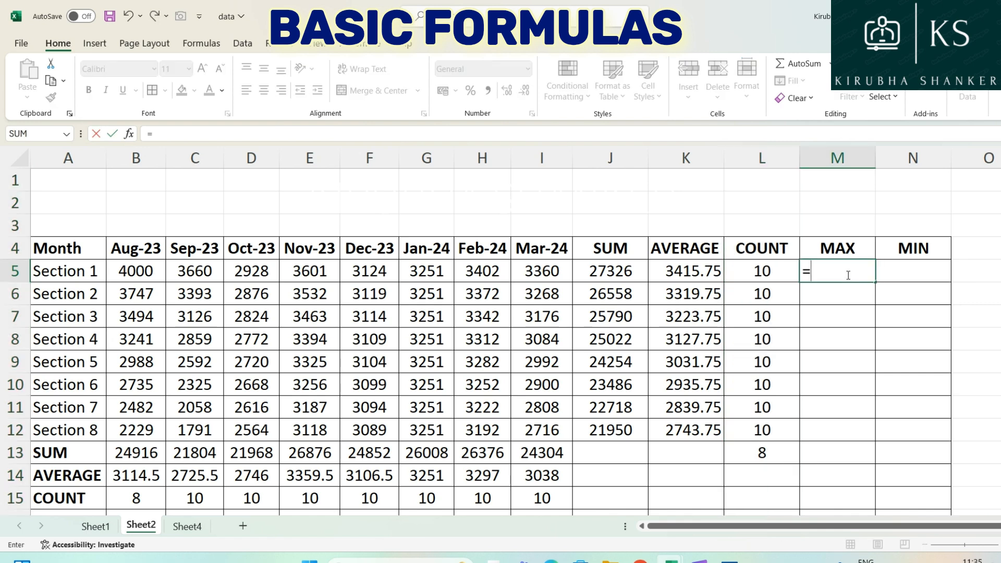
key("BackSpace")
key("BackSpace")
type("max")
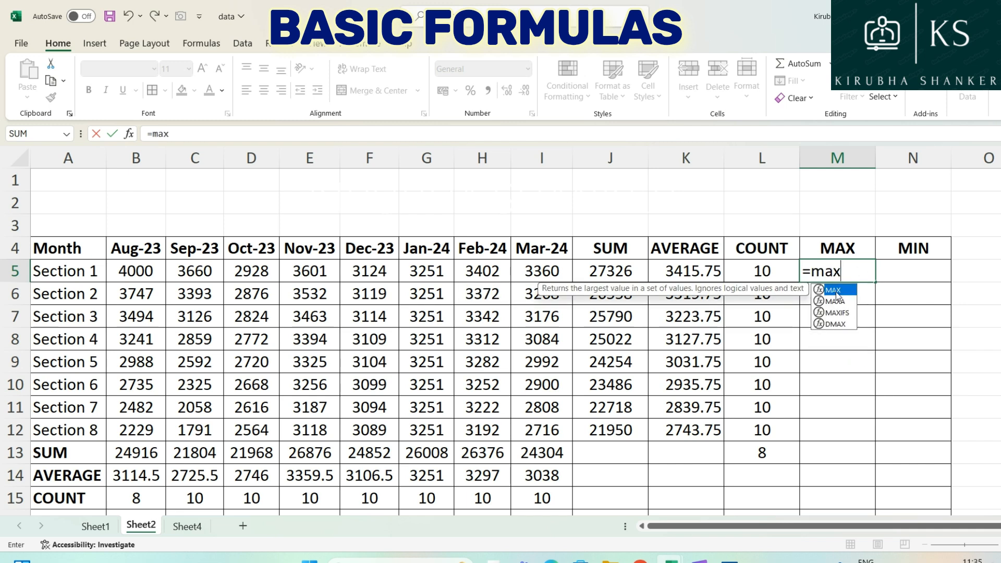
double_click(835, 290)
left_click_drag(133, 273, 553, 273)
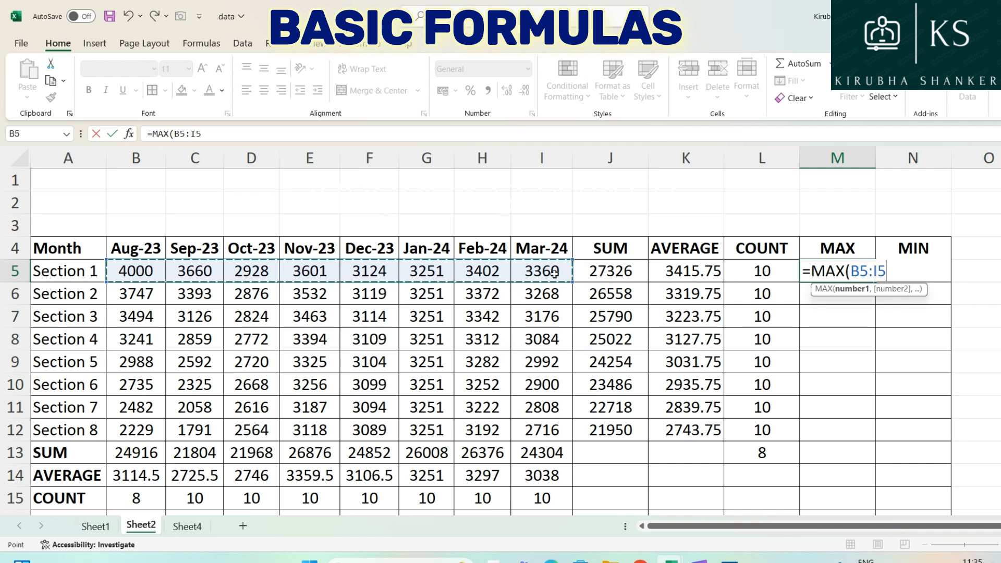
type(")")
key("Return")
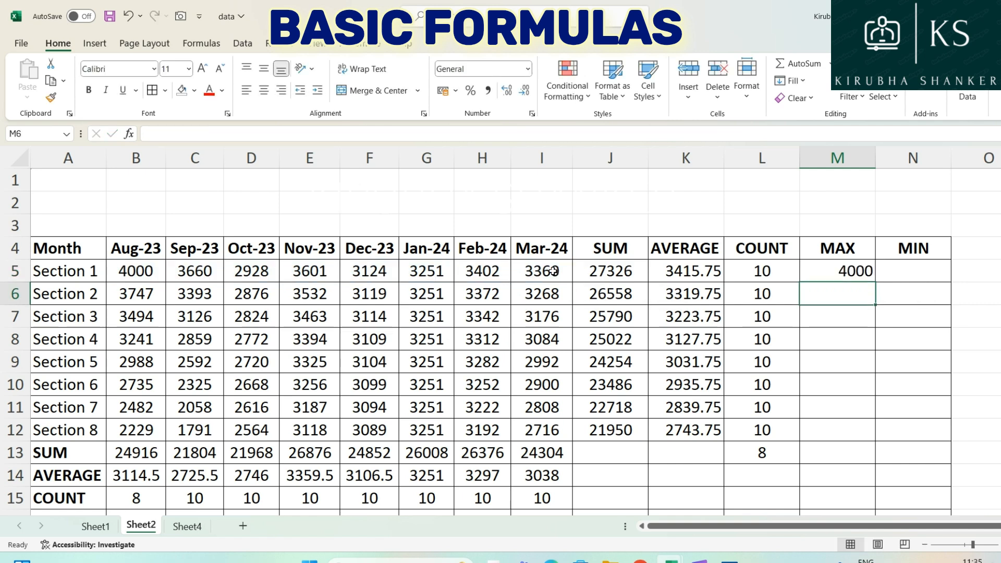
Fill the MAX formula from M5 down to M15 and check the AVERAGE row's maximum against B14:E14
left_click_drag(151, 269, 548, 275)
left_click(141, 273)
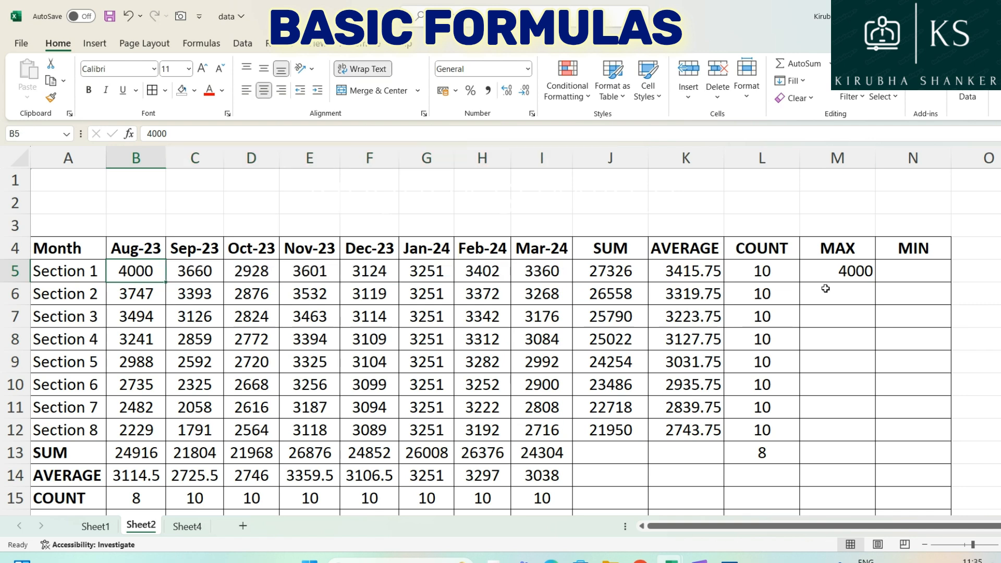
left_click(830, 274)
left_click_drag(878, 284, 860, 494)
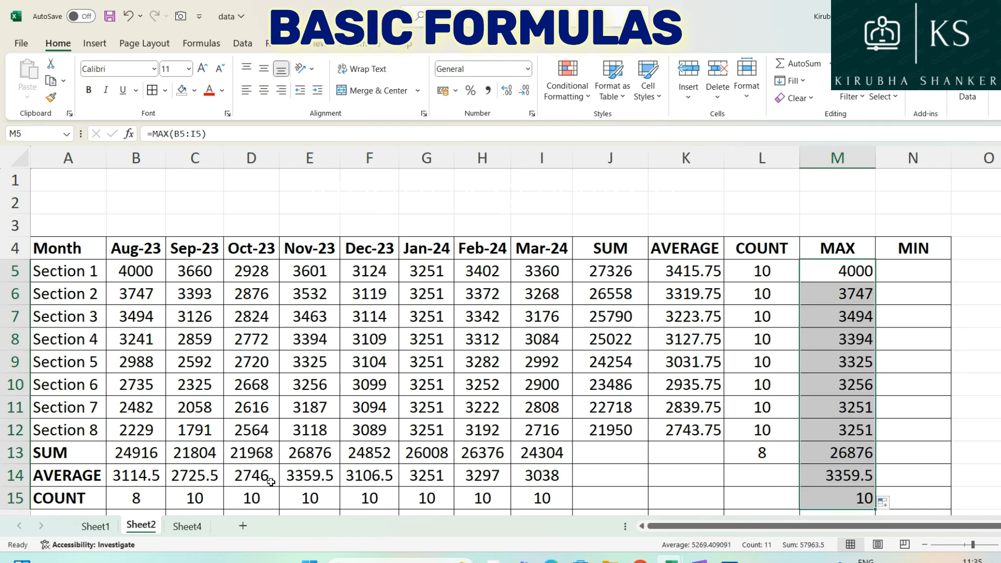
left_click(839, 495)
left_click_drag(141, 472, 328, 482)
left_click(322, 477)
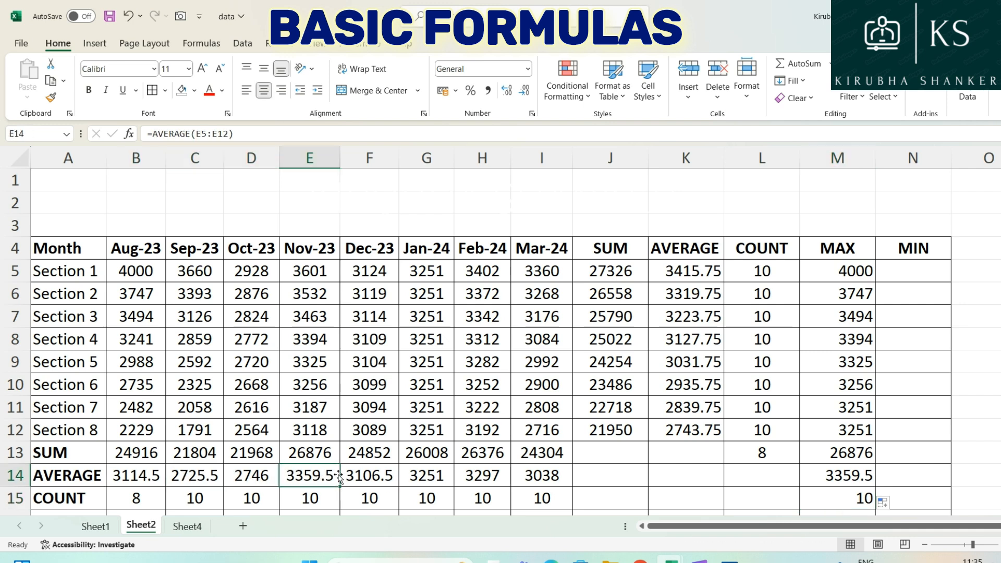
Enter the row labels MAX in A16 and MIN in A17, and make the MIN label bold
scroll(796, 488, "down", 1)
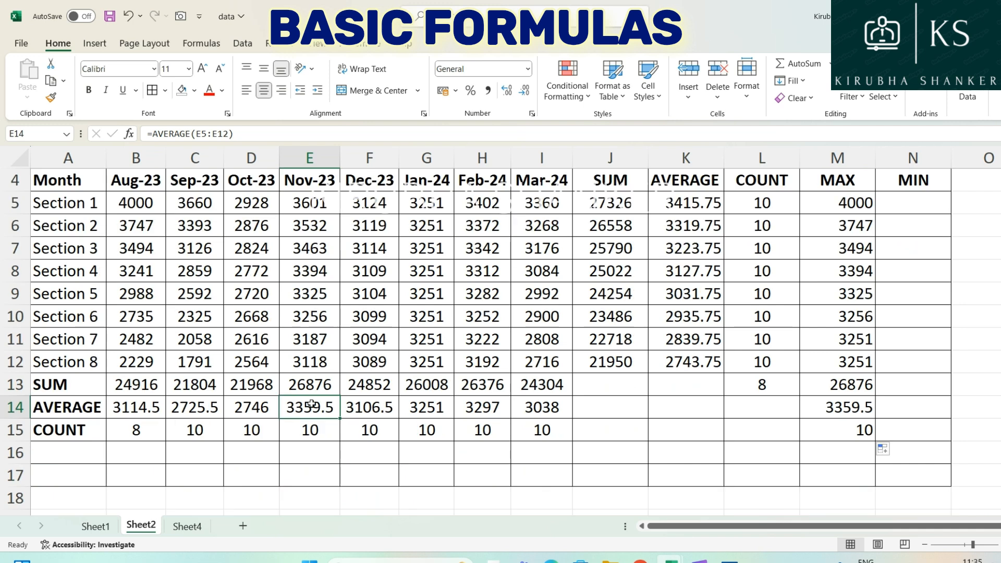
left_click(88, 453)
type("MAX")
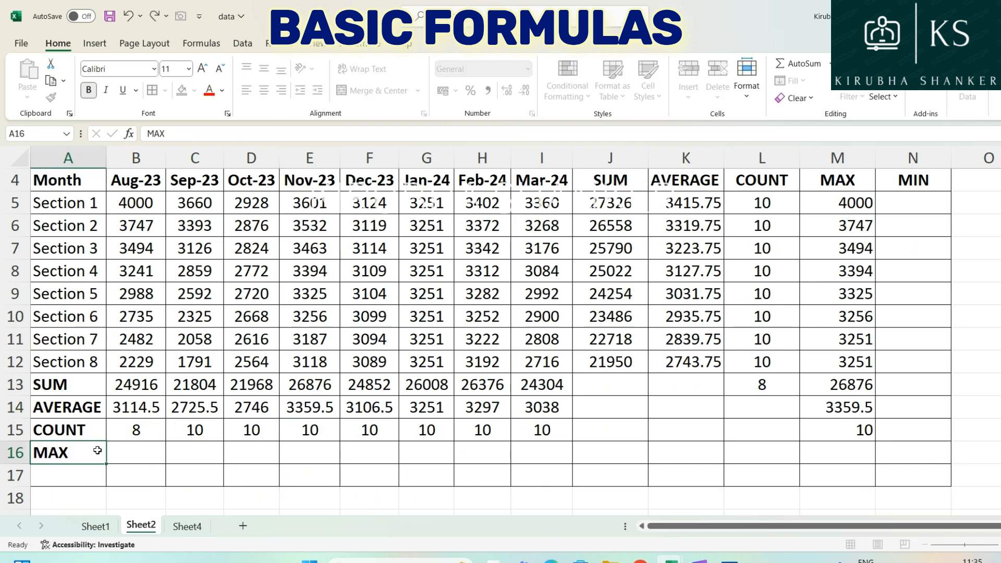
key("Return")
type("MIN")
key("Return")
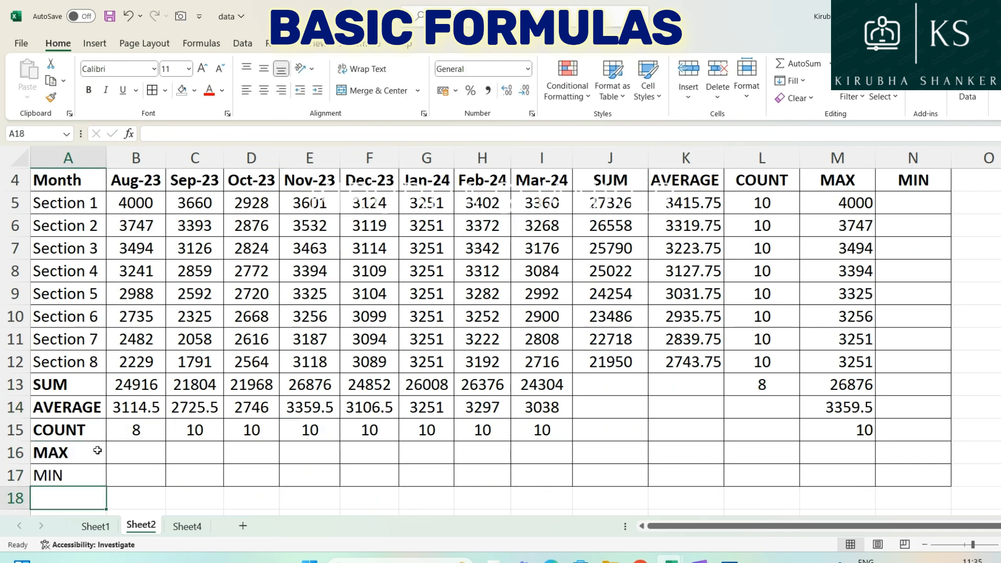
left_click(78, 472)
key("ctrl+b")
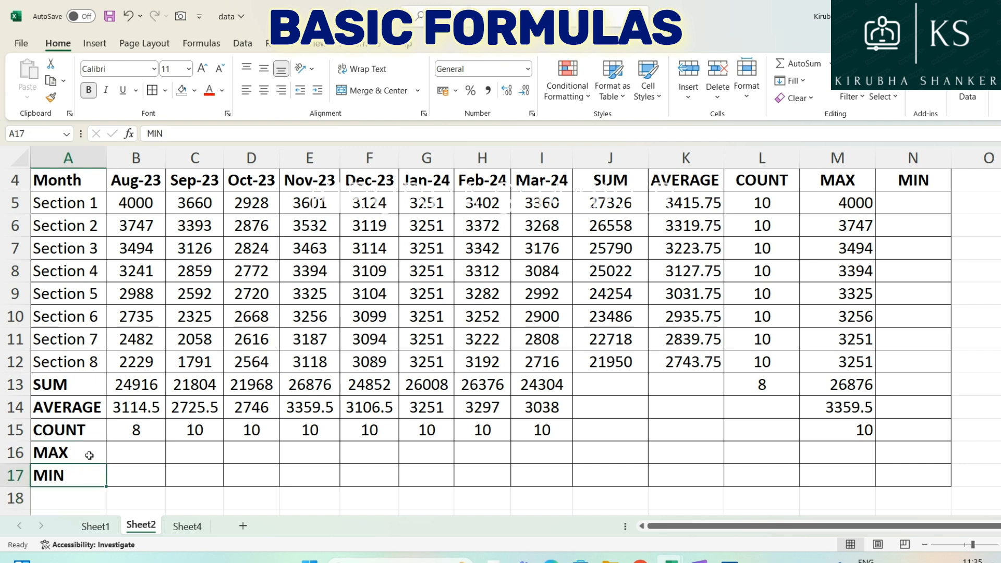
Enter a MAX formula in B16 using the individual cells B5, B7, B11 and B10, and inspect its highlighted references
left_click(144, 449)
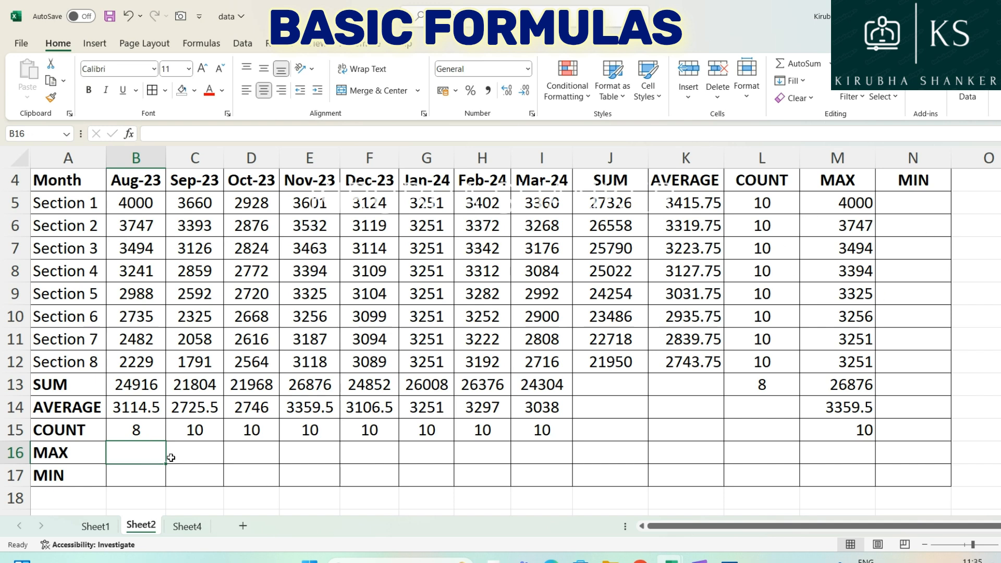
type("+max")
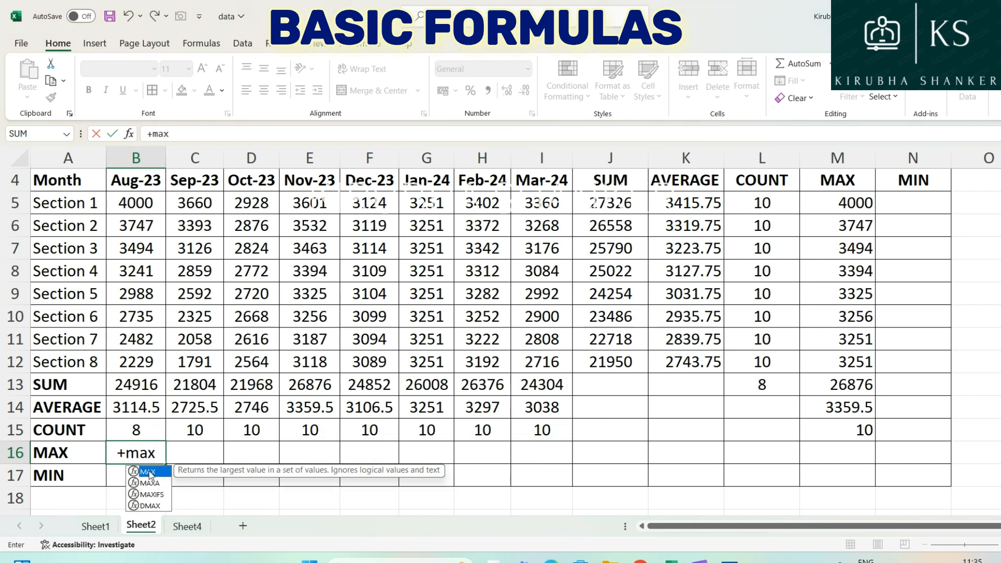
double_click(148, 472)
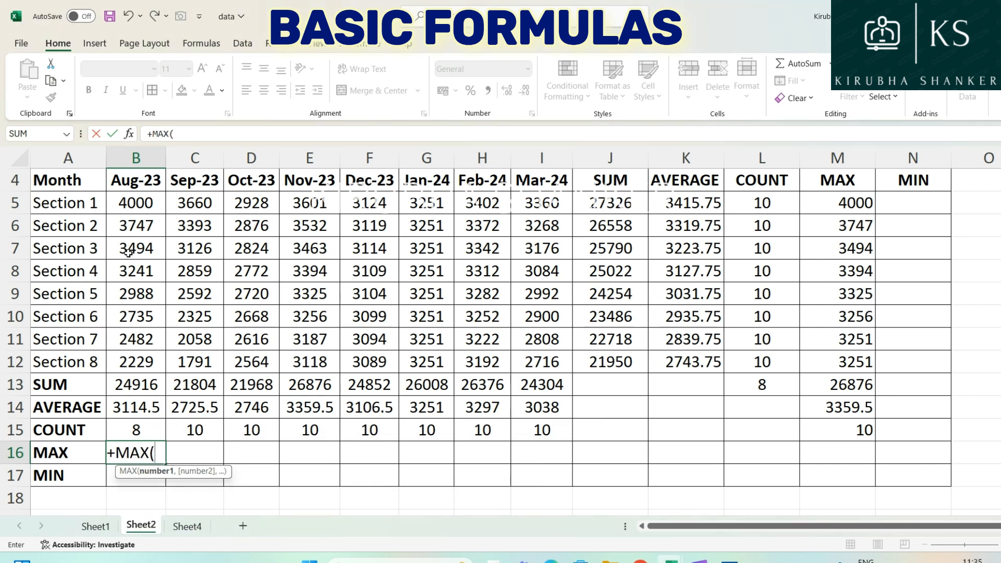
left_click(127, 205)
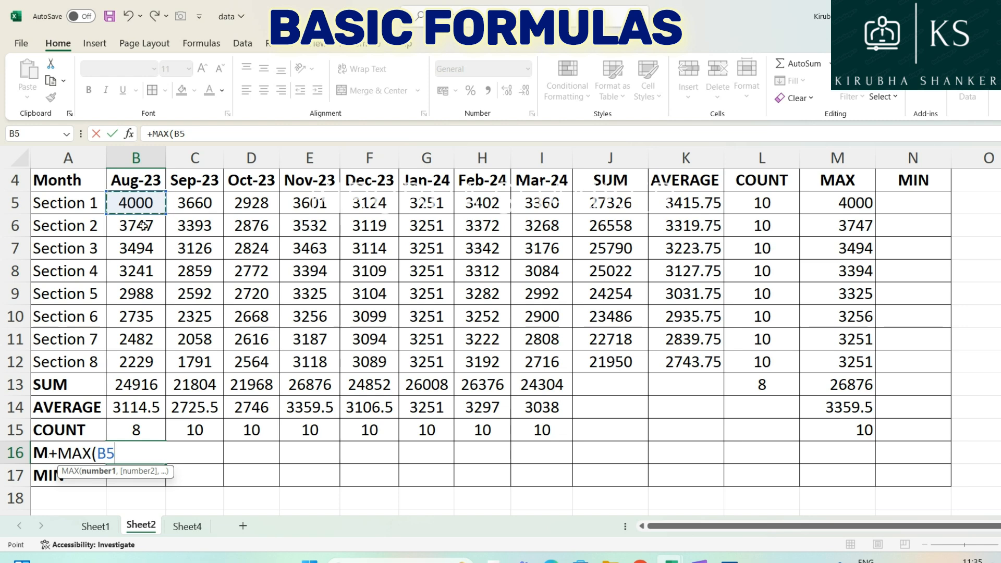
type(",")
left_click(138, 251)
type(",")
left_click(137, 335)
type(",")
left_click(153, 314)
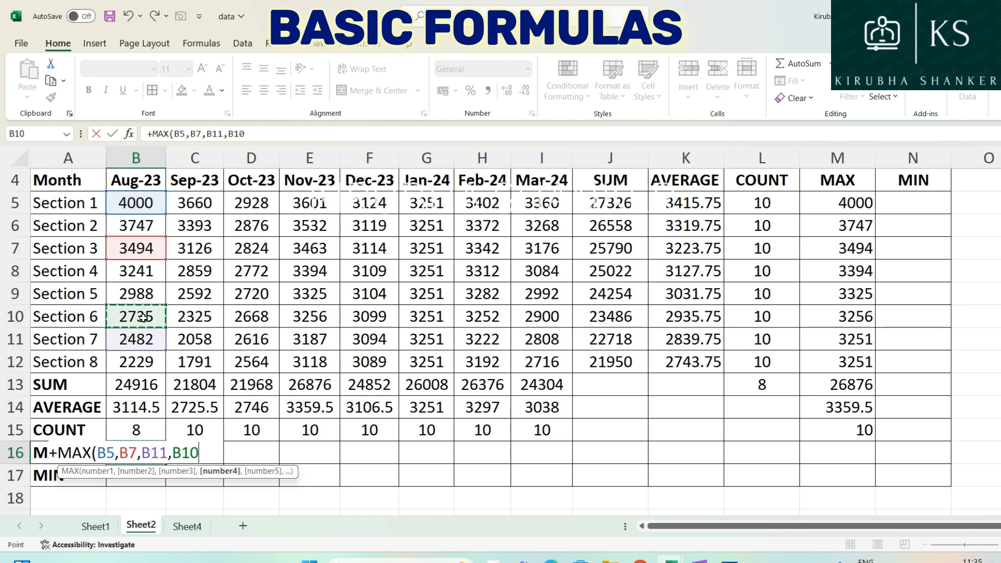
type(",")
key("Return")
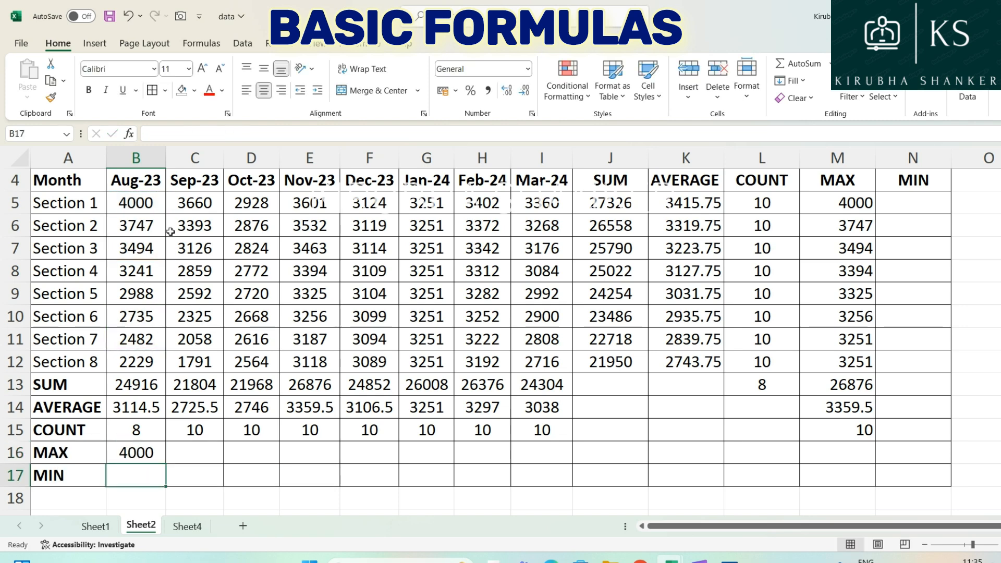
double_click(133, 452)
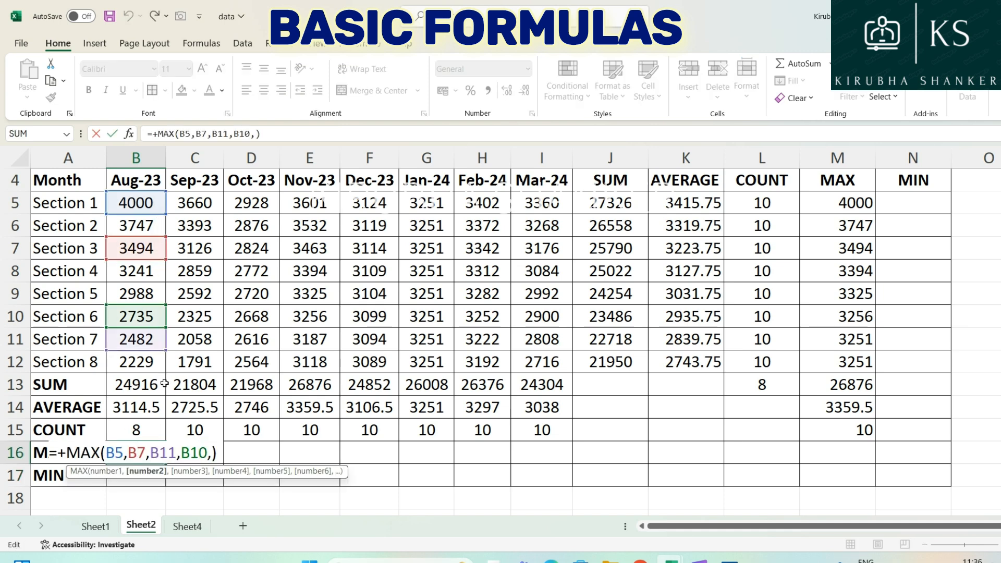
key("Return")
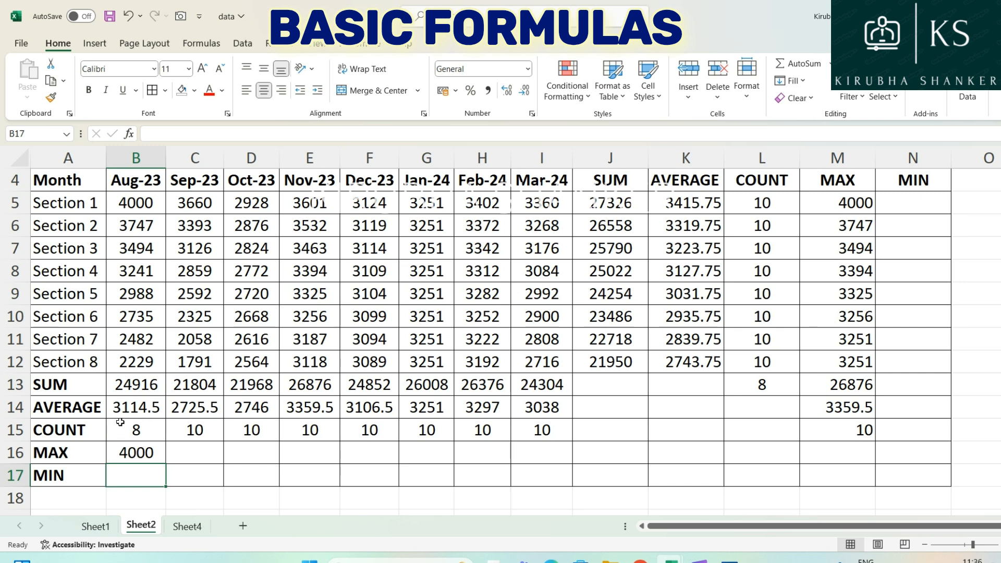
Enter +MAX(B5:B12) in B16 to find the highest Aug-23 value across all eight sections
left_click(133, 455)
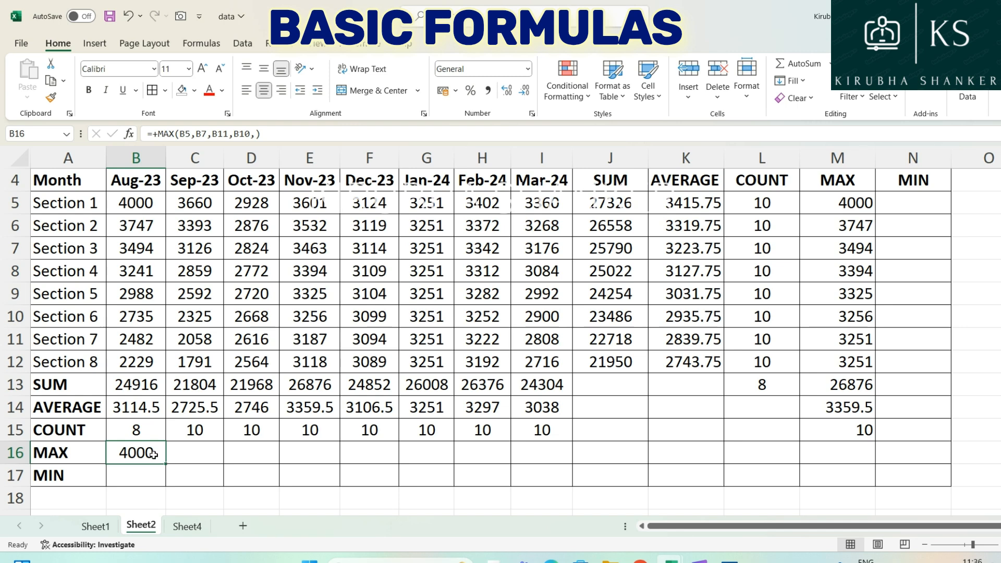
type("+max")
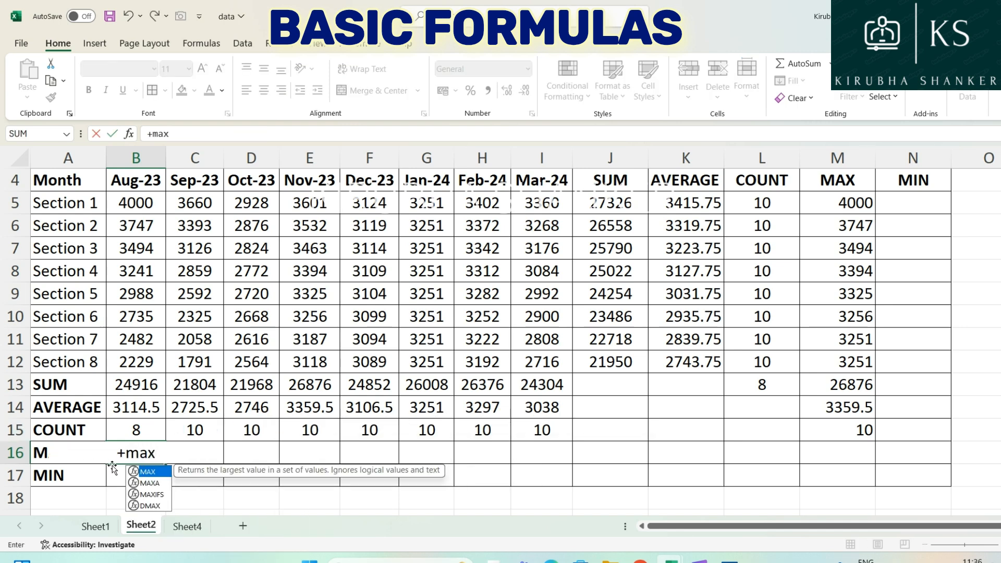
key("Tab")
left_click_drag(137, 205, 115, 358)
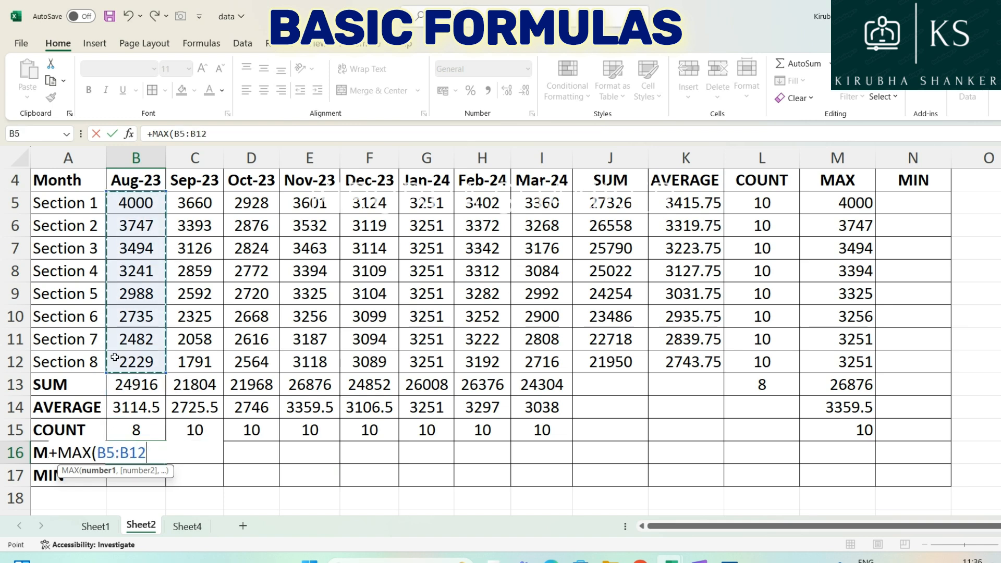
key("Return")
Fill the MAX formula from B16 across to K16 and check the SUM column's maximum in J16 against J5
left_click(136, 438)
left_click(159, 459)
left_click_drag(165, 463, 699, 451)
left_click(698, 449)
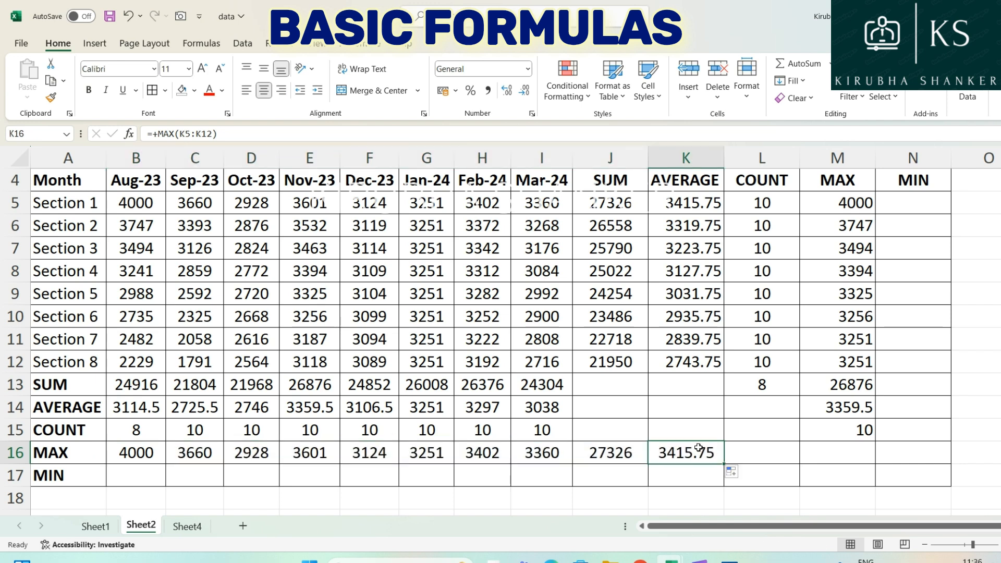
double_click(629, 457)
key("Escape")
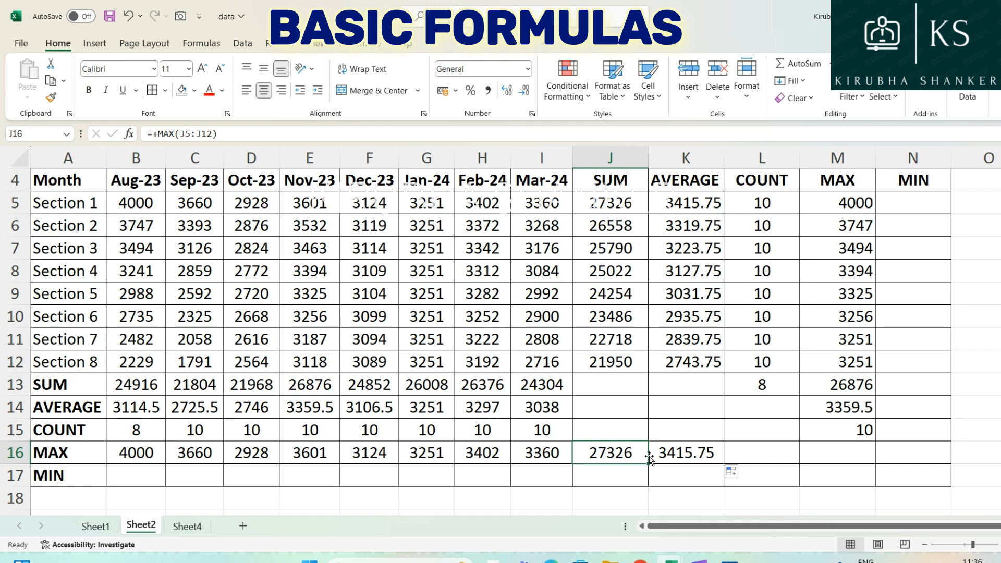
left_click(616, 205)
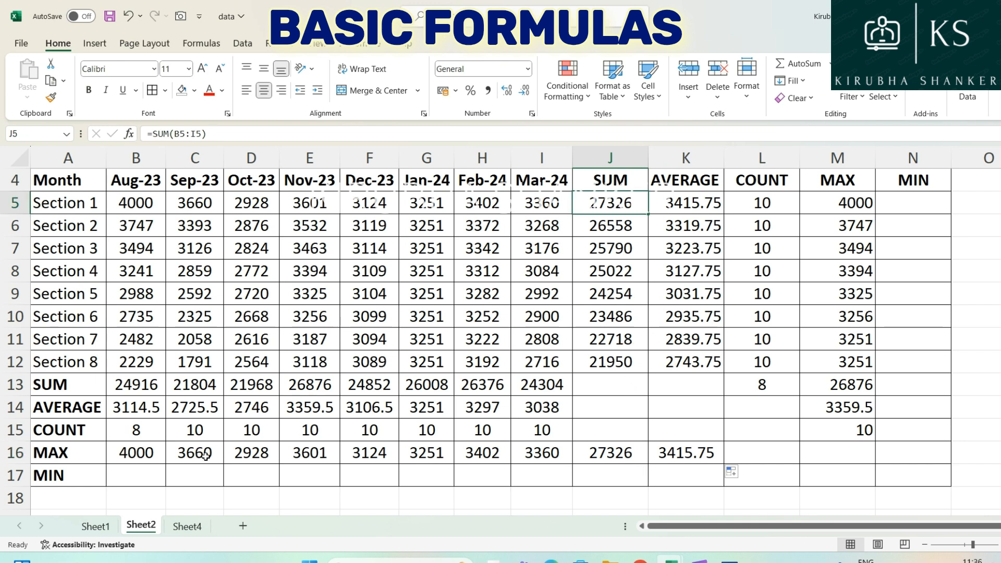
Find the lowest Aug-23 section value in B17 with +MIN(B5:B12) and fill the formula across to K17
left_click(137, 485)
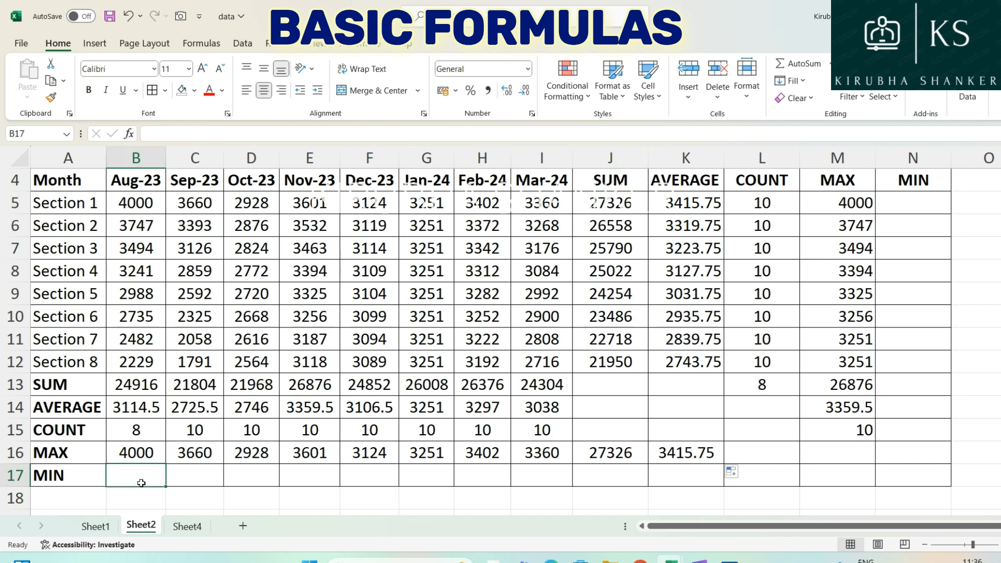
type("+min")
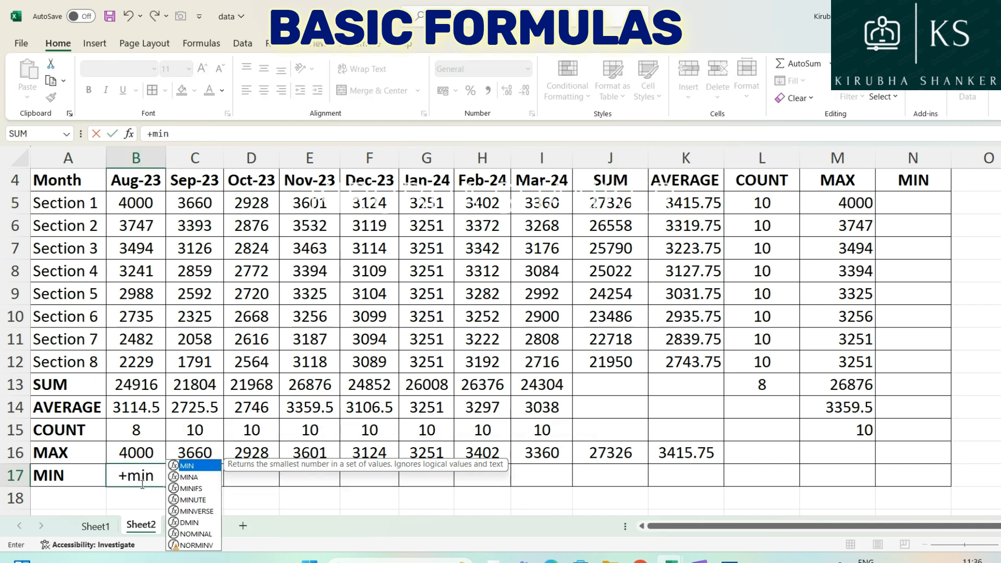
key("Tab")
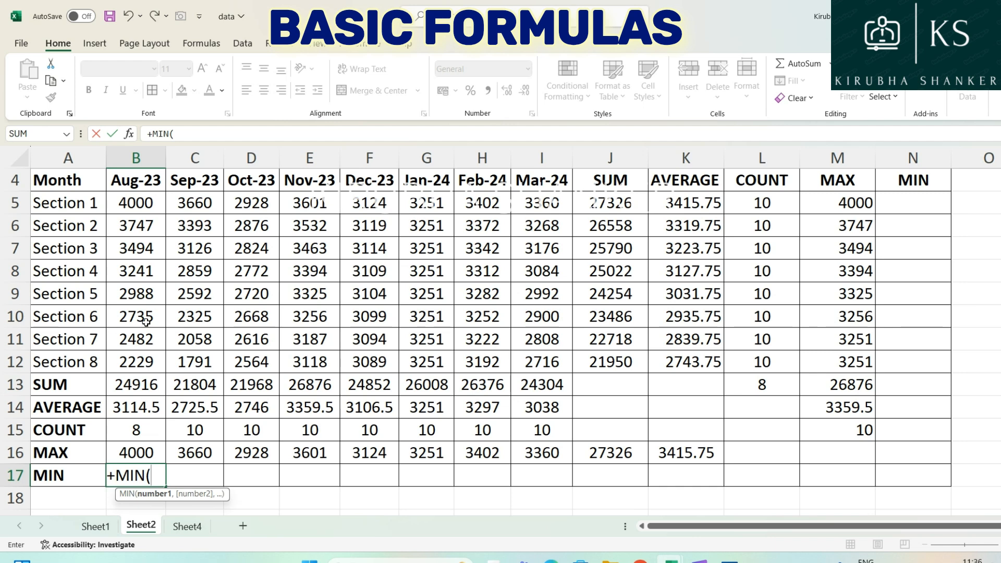
left_click_drag(147, 203, 146, 360)
key("Return")
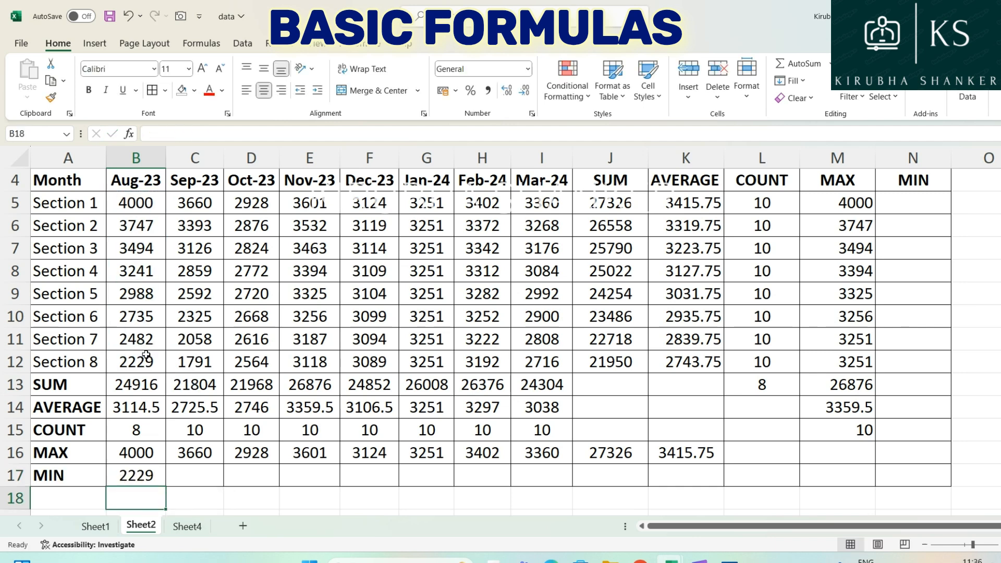
left_click(136, 476)
left_click_drag(166, 486, 696, 480)
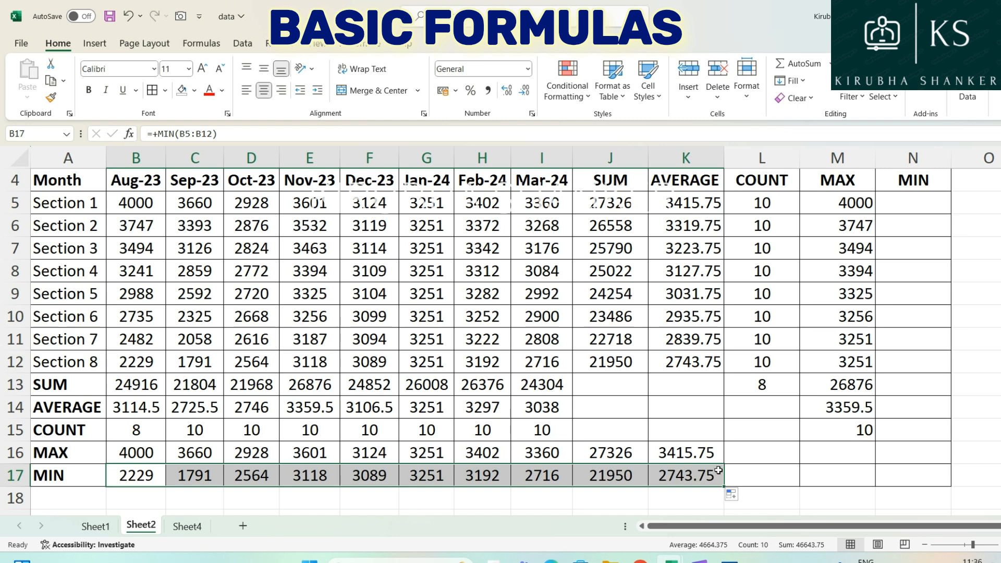
Find Section 1's lowest monthly value in N5 with +MIN(B5:I5) and fill the formula down to N17
left_click(918, 202)
type("+min")
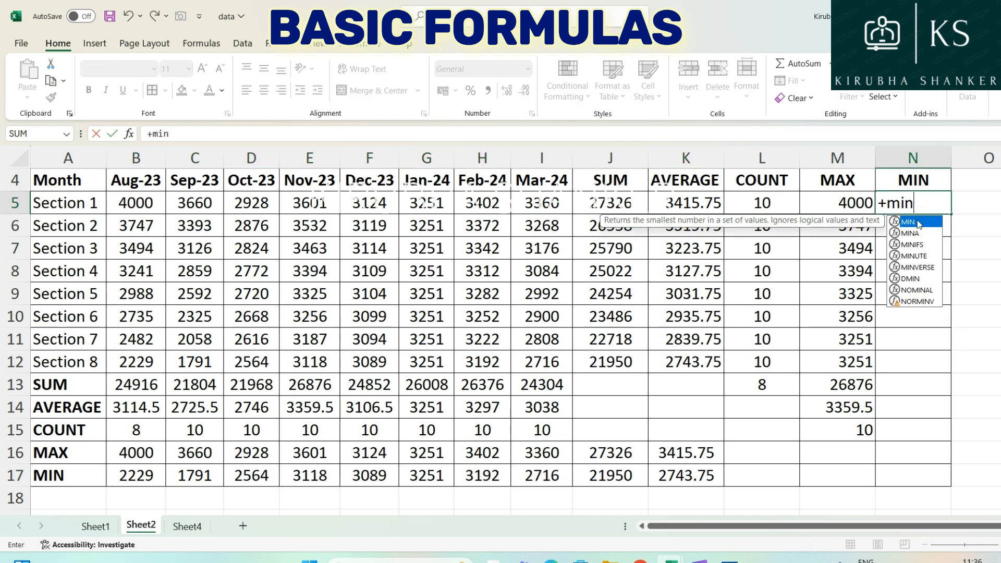
double_click(920, 224)
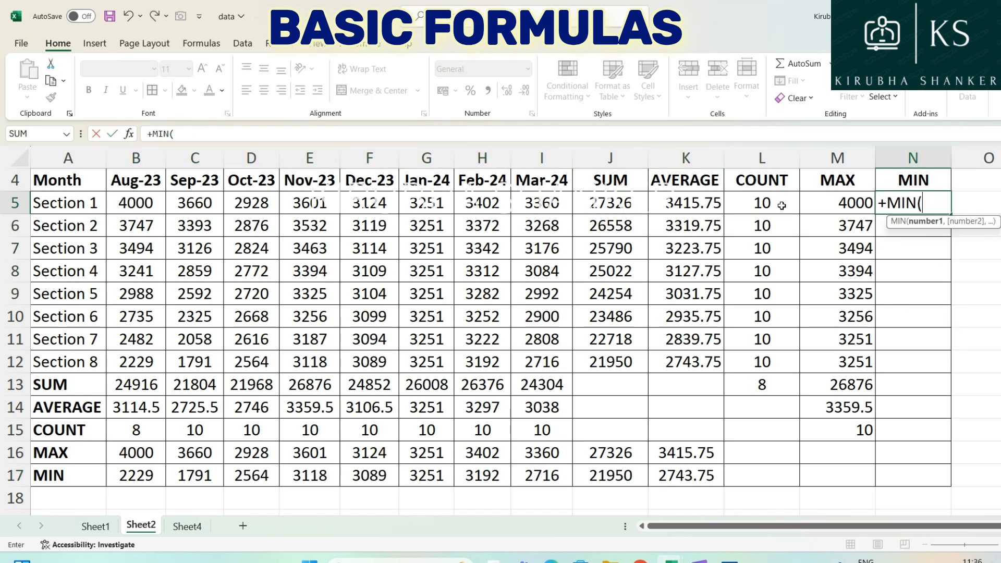
left_click_drag(527, 206, 115, 204)
key("Return")
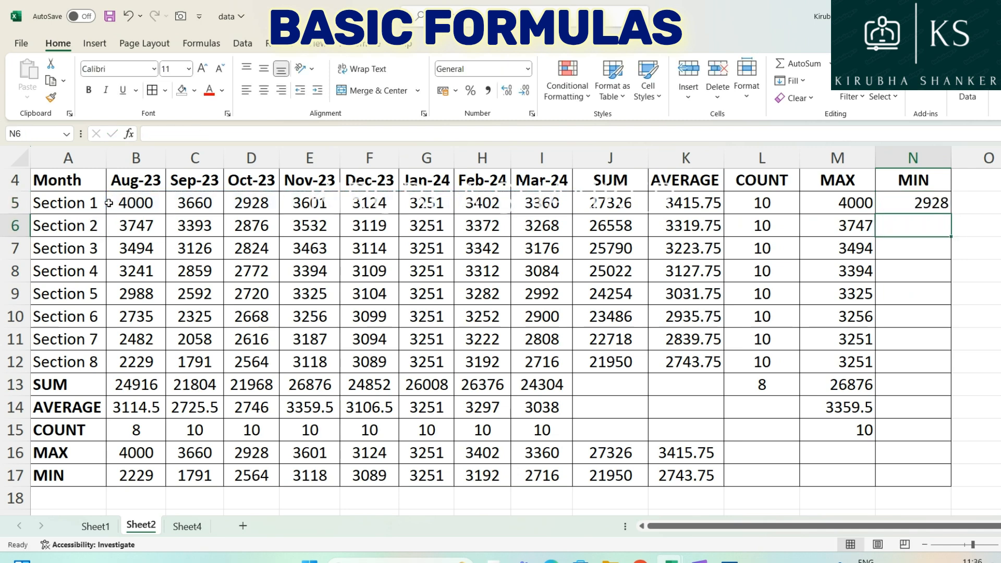
left_click(919, 202)
left_click_drag(950, 214, 923, 470)
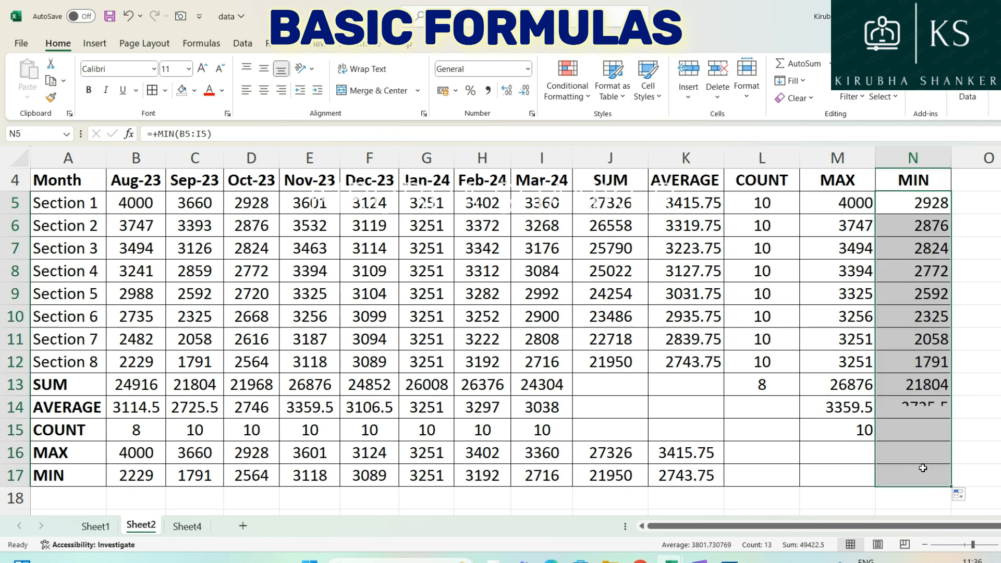